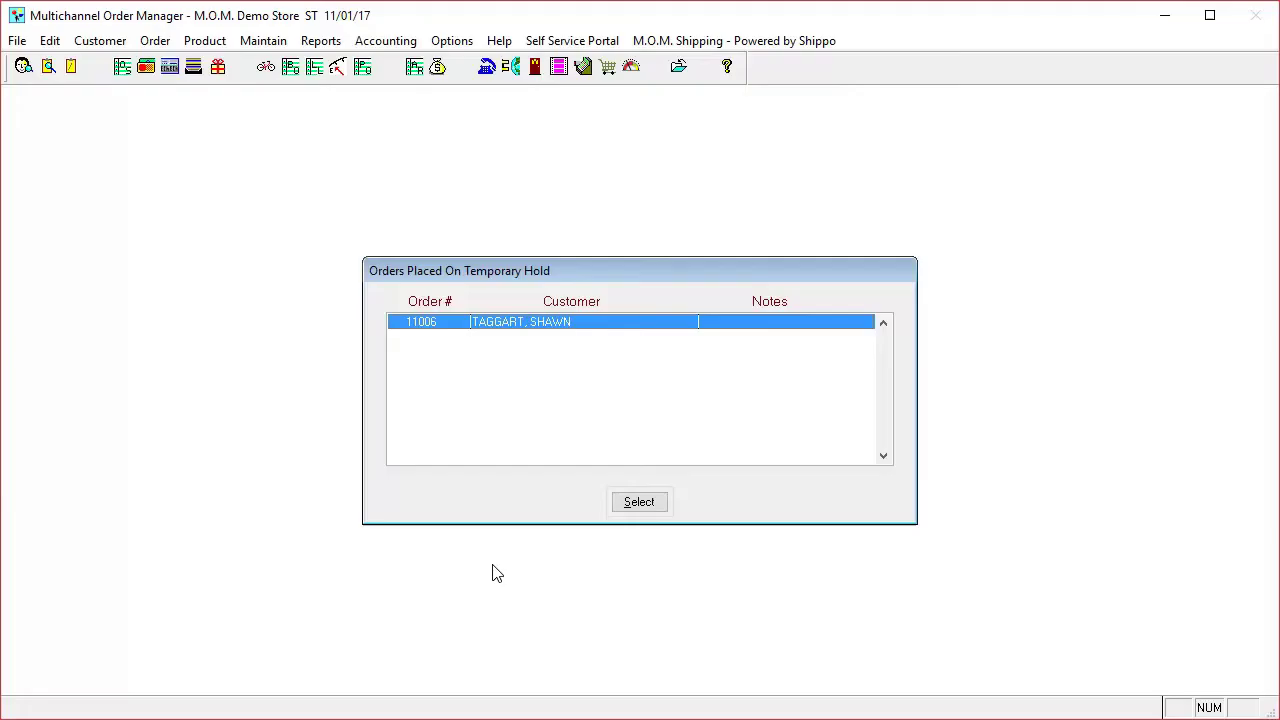
Open order processing and start processing all selected stages for all the warehouses.
click(192, 68)
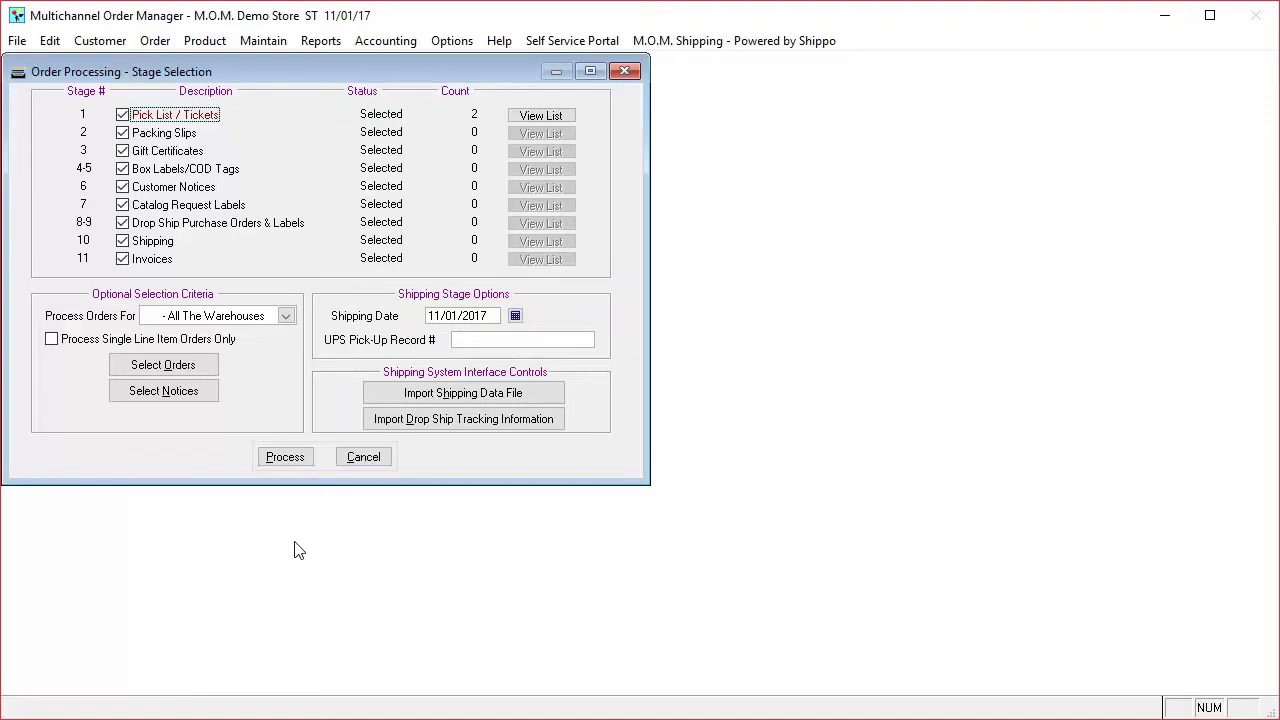
click(288, 456)
click(288, 457)
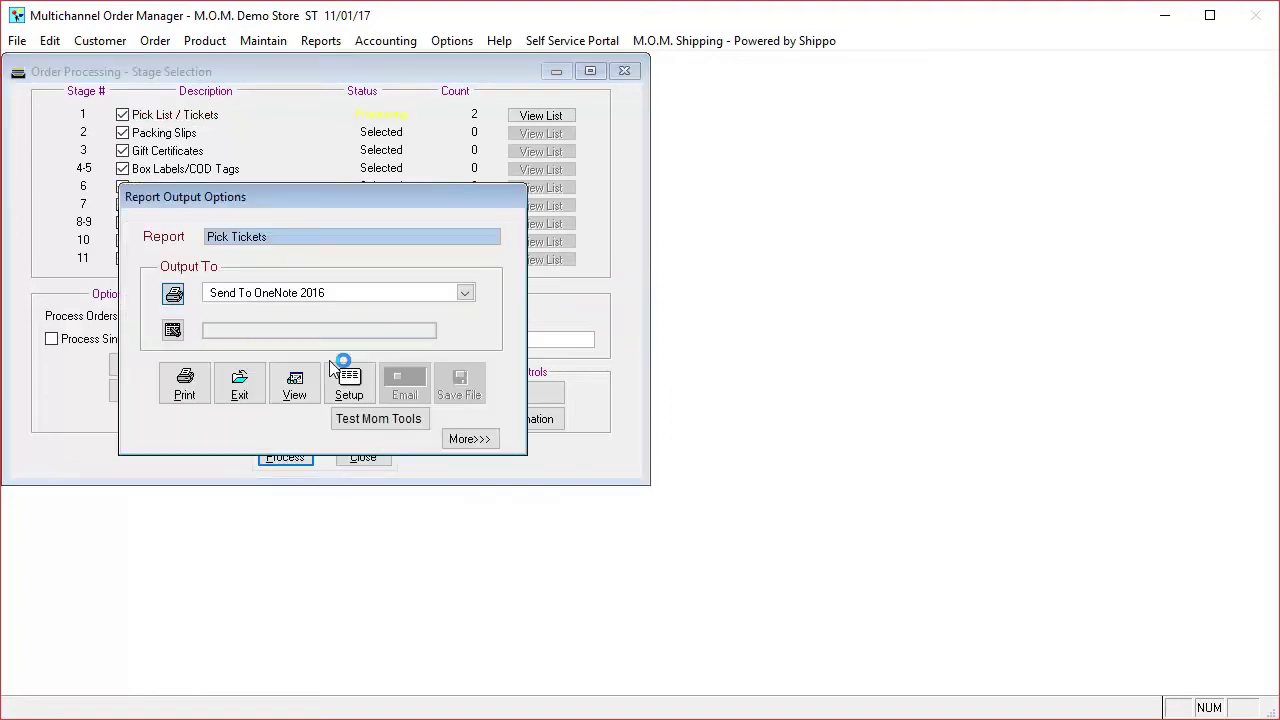
Send the pick tickets to Microsoft XPS Document Writer, cancel the file save, and mark the pick lists as successfully printed.
click(277, 292)
click(311, 343)
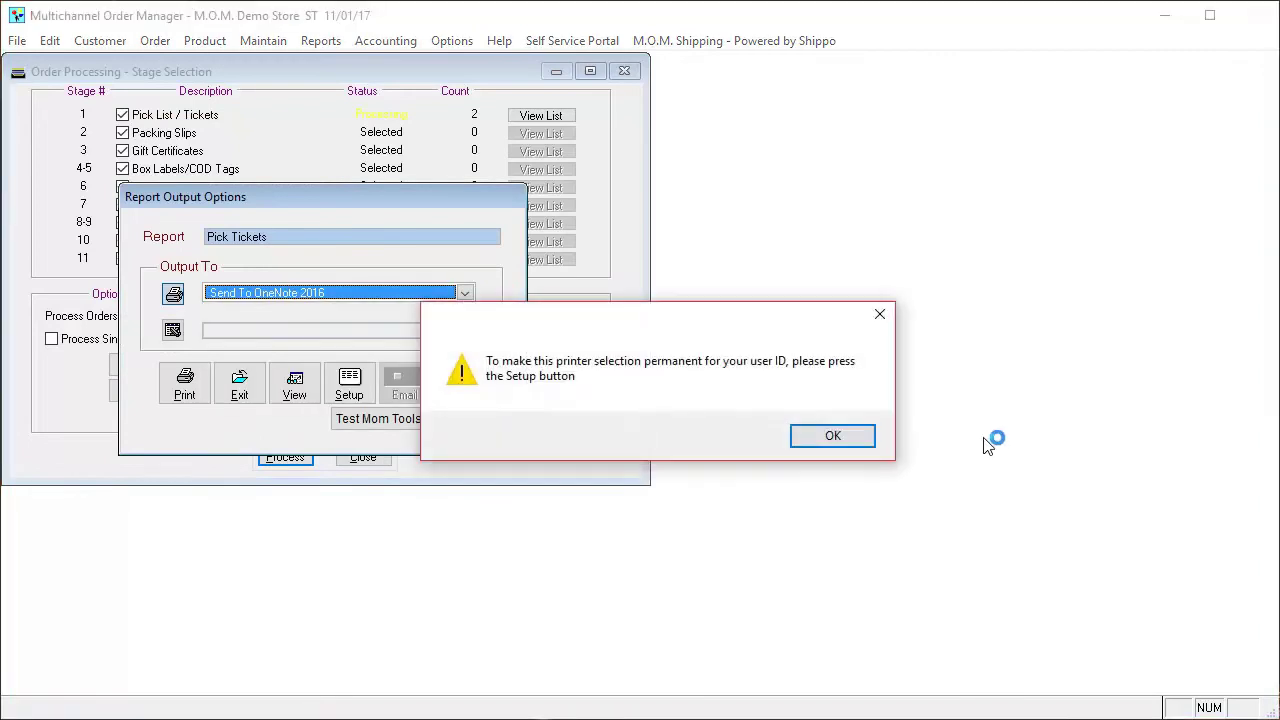
click(833, 437)
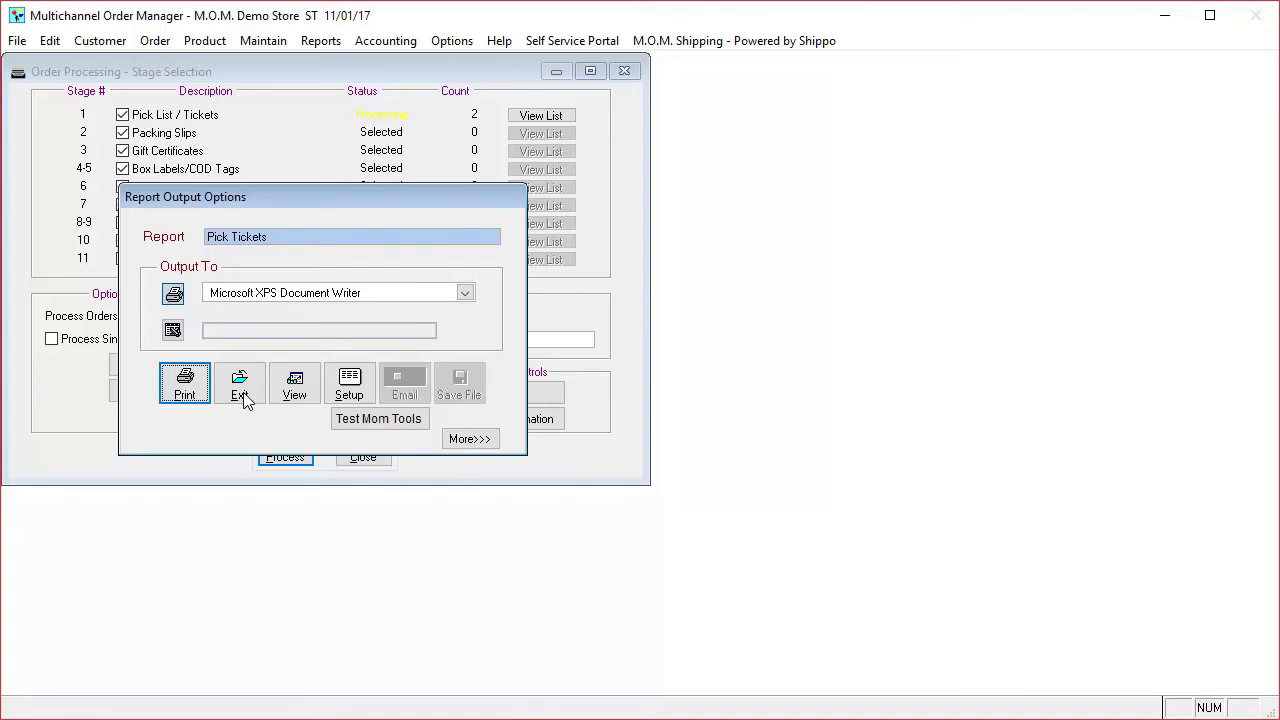
click(244, 399)
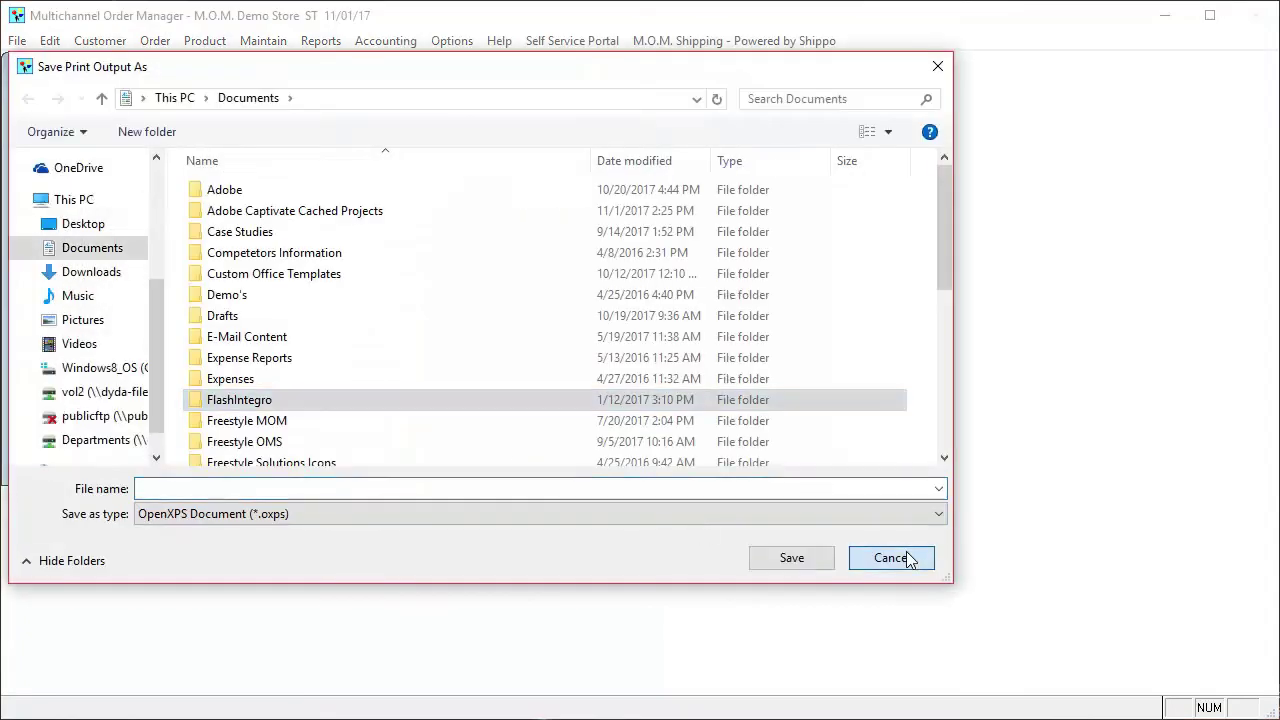
click(908, 559)
click(243, 380)
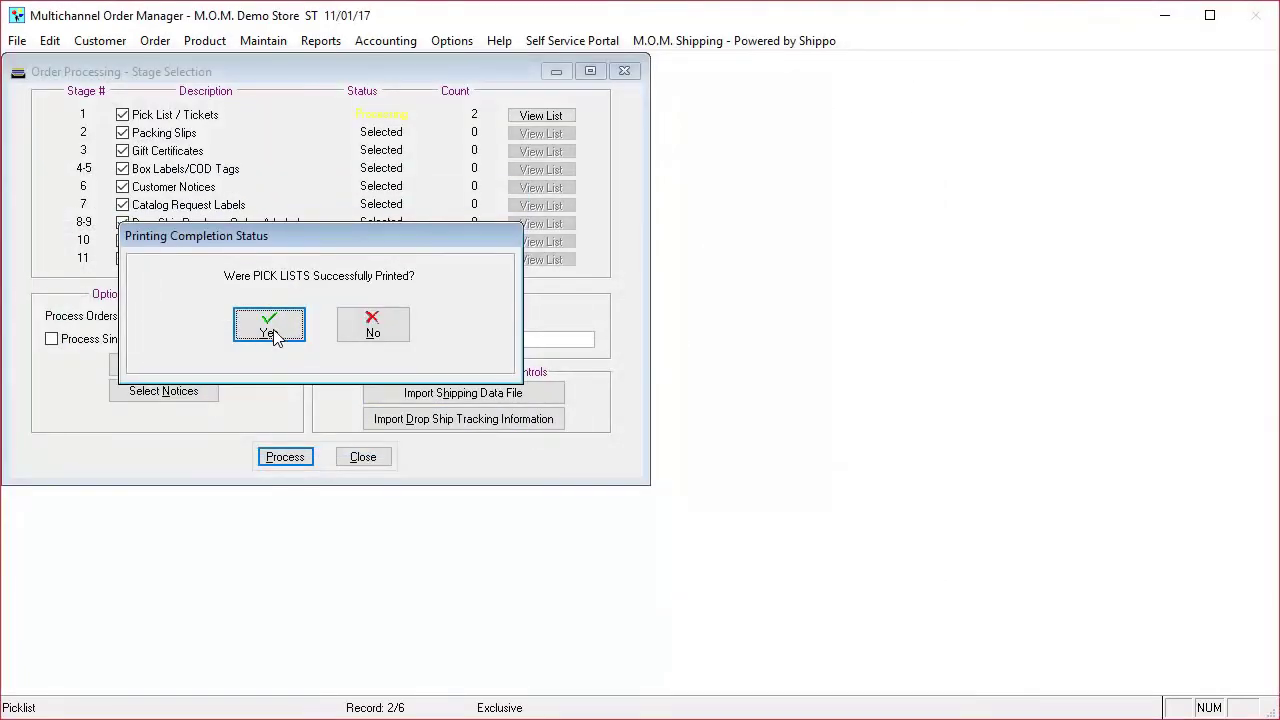
click(270, 326)
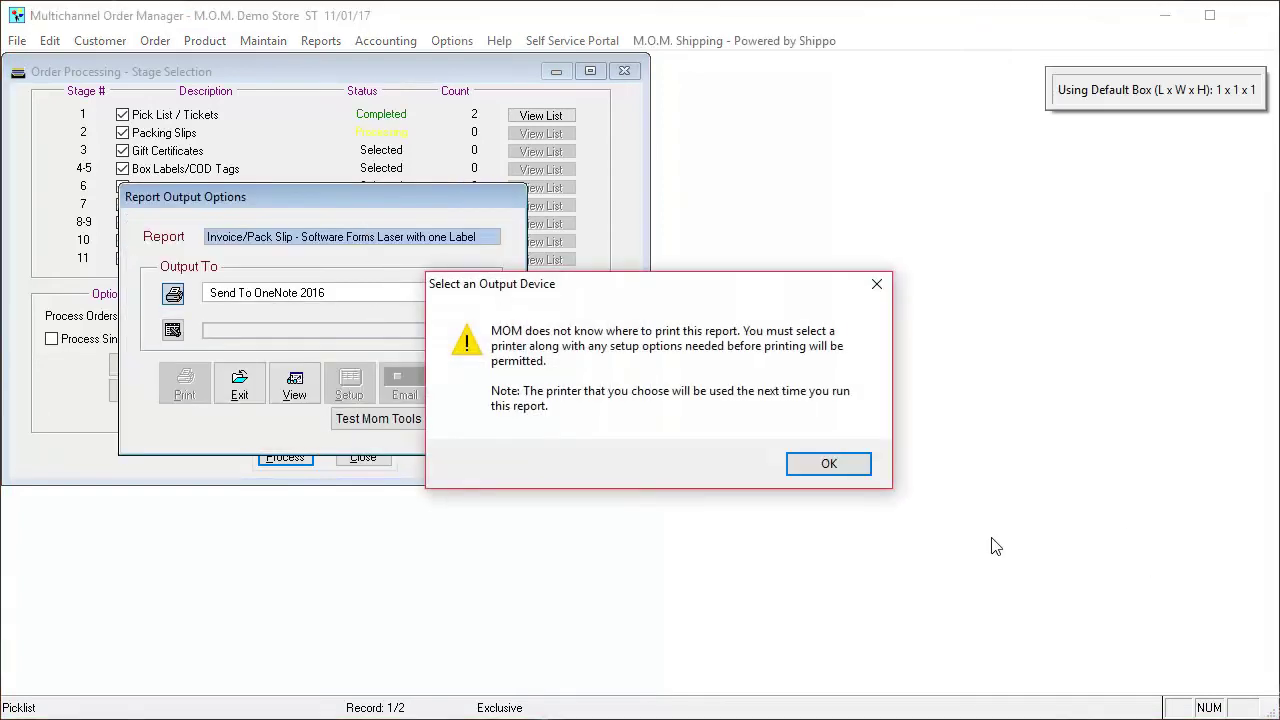
Preview the combined invoice/pack slip with its shipping label in an enlarged window, and close the preview.
click(829, 464)
click(294, 384)
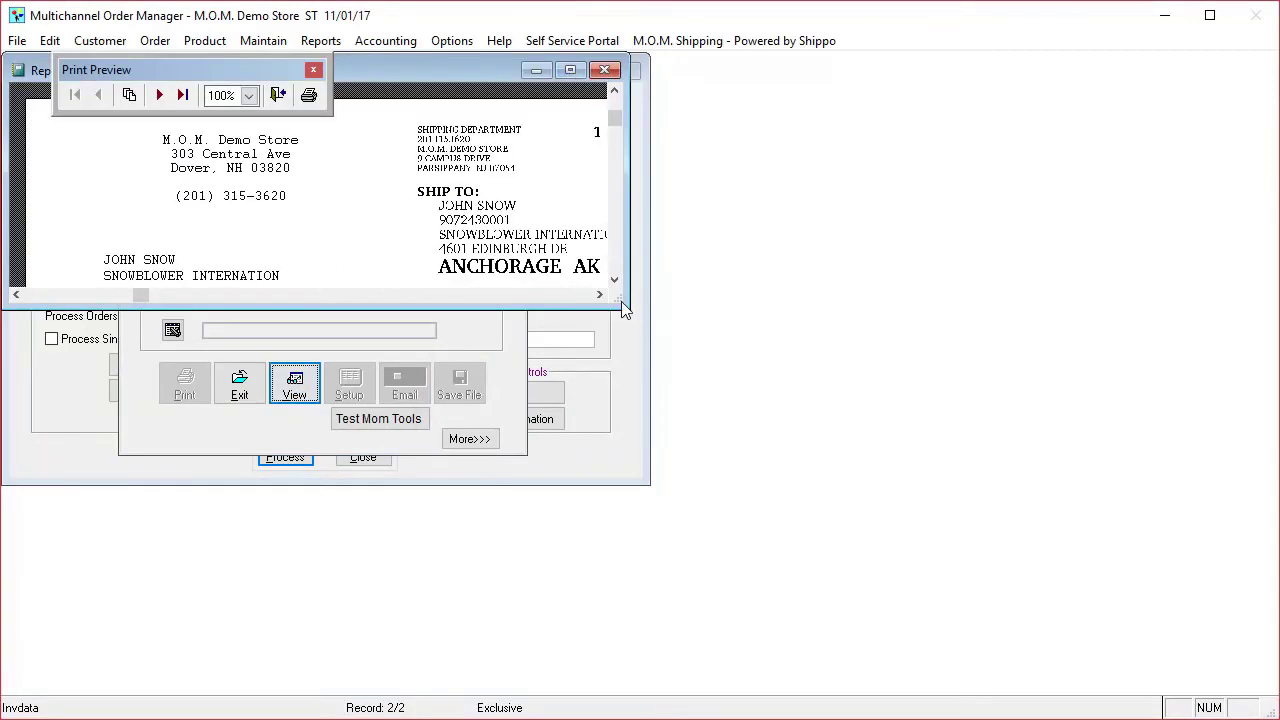
drag(620, 310, 1078, 668)
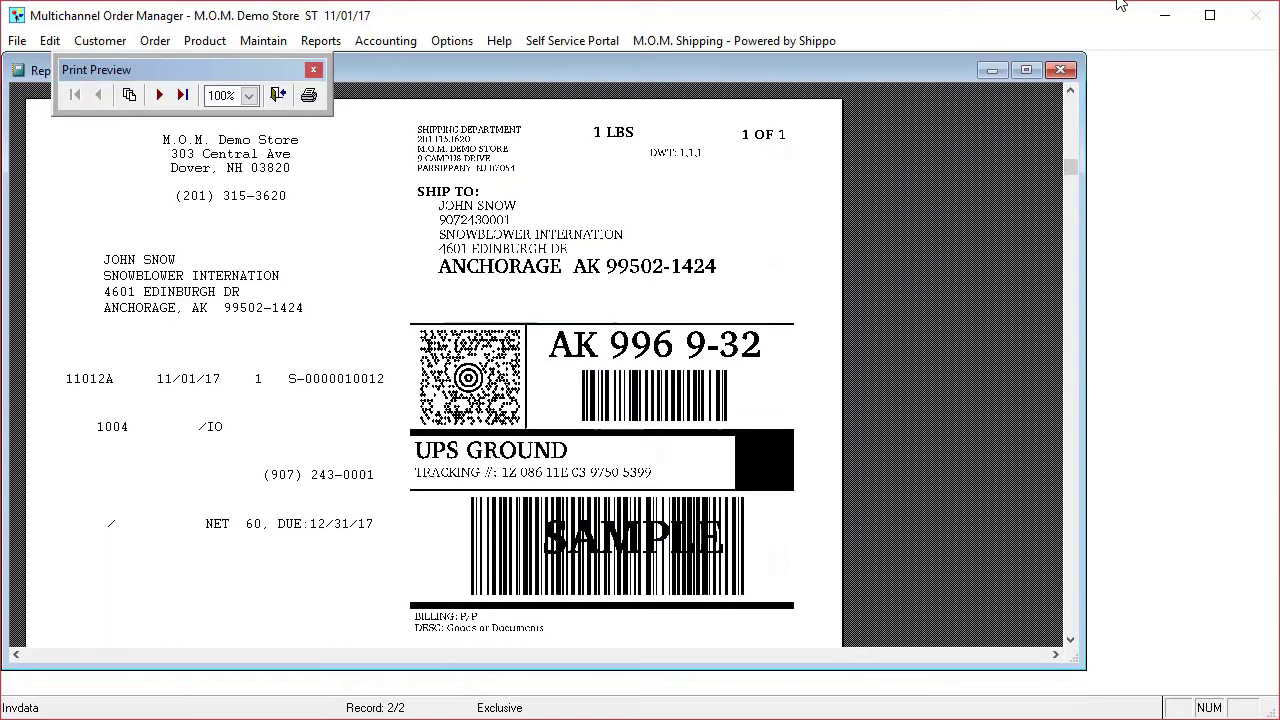
click(1061, 70)
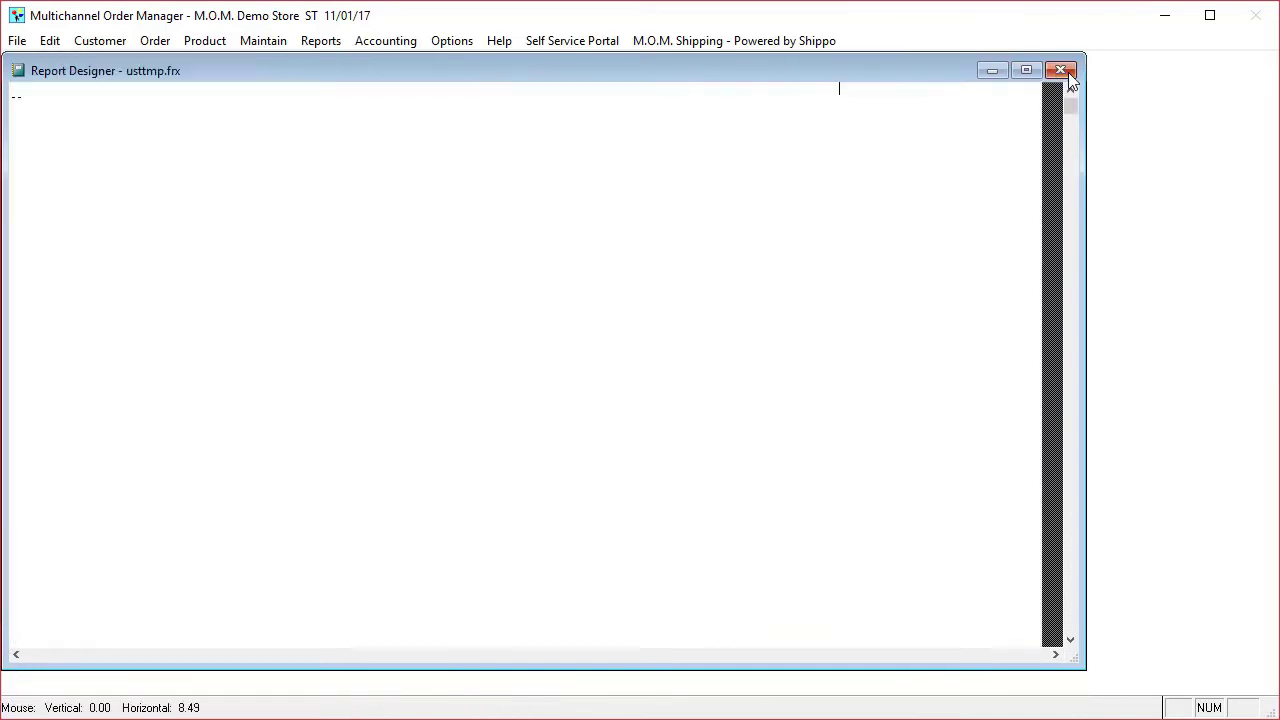
click(828, 464)
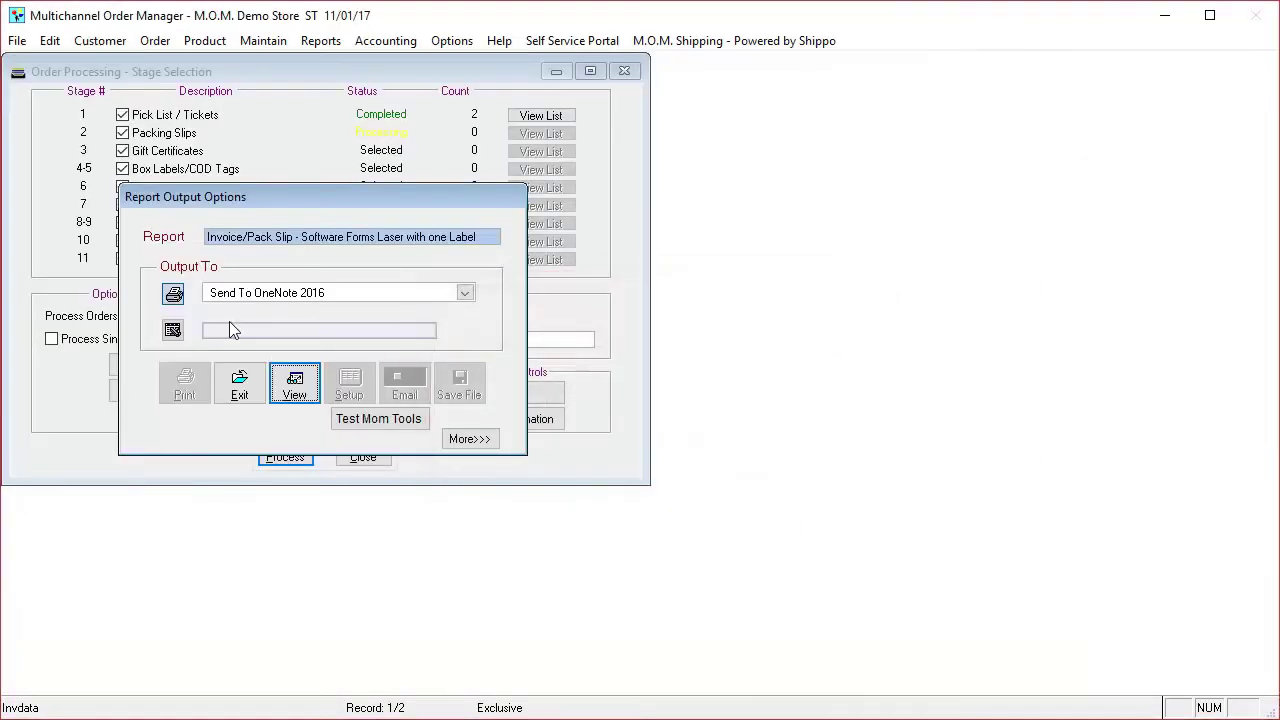
Send the packing slips to Microsoft XPS Document Writer, cancel the file save, and mark them as successfully printed.
click(254, 292)
click(276, 341)
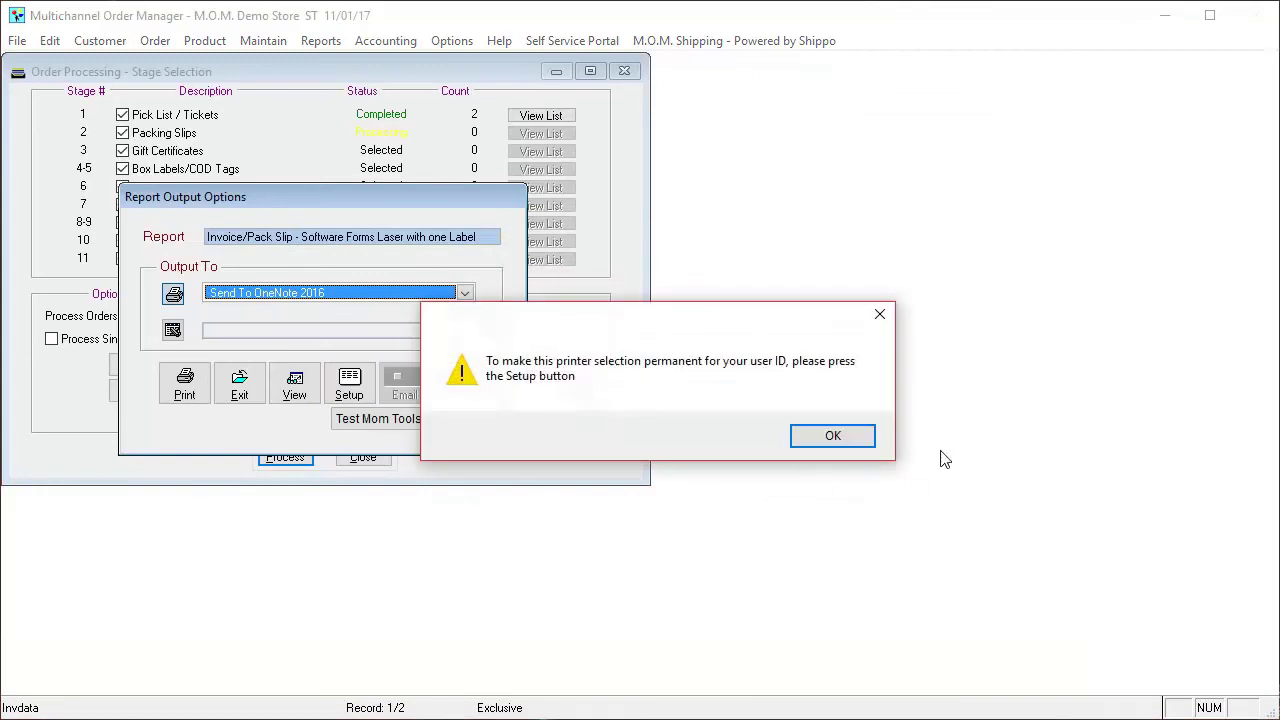
click(820, 438)
click(185, 384)
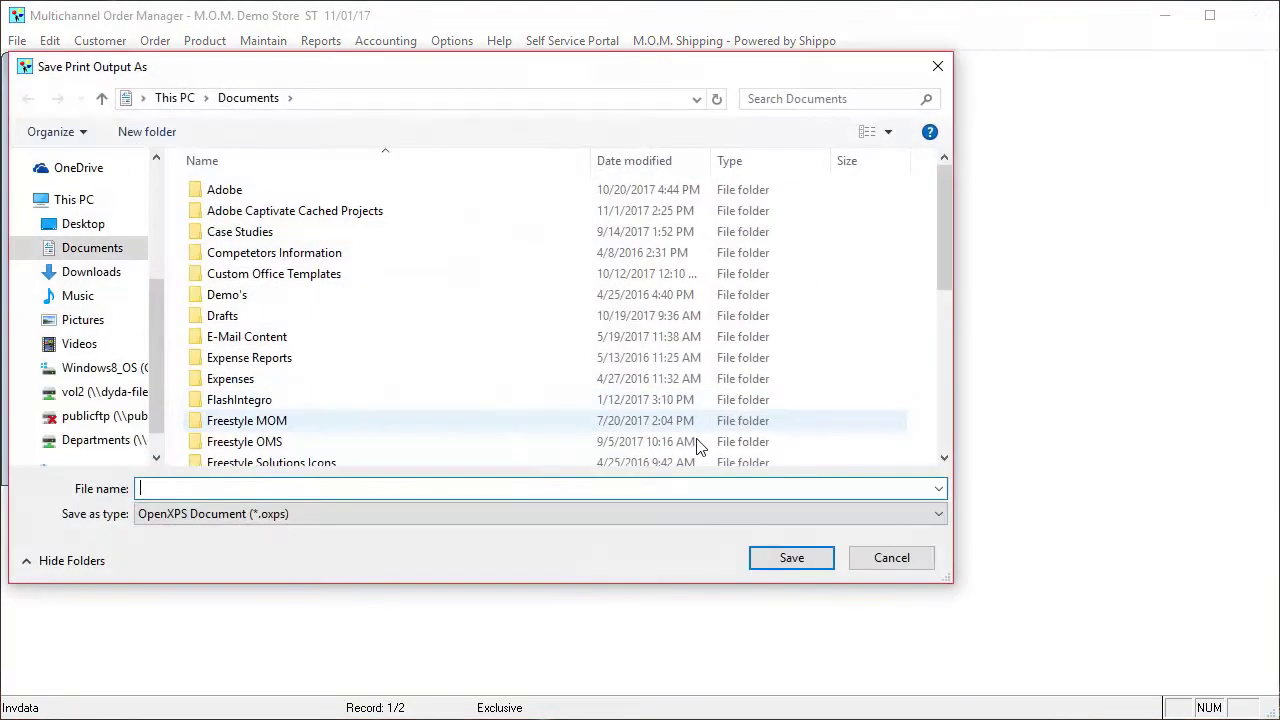
click(911, 563)
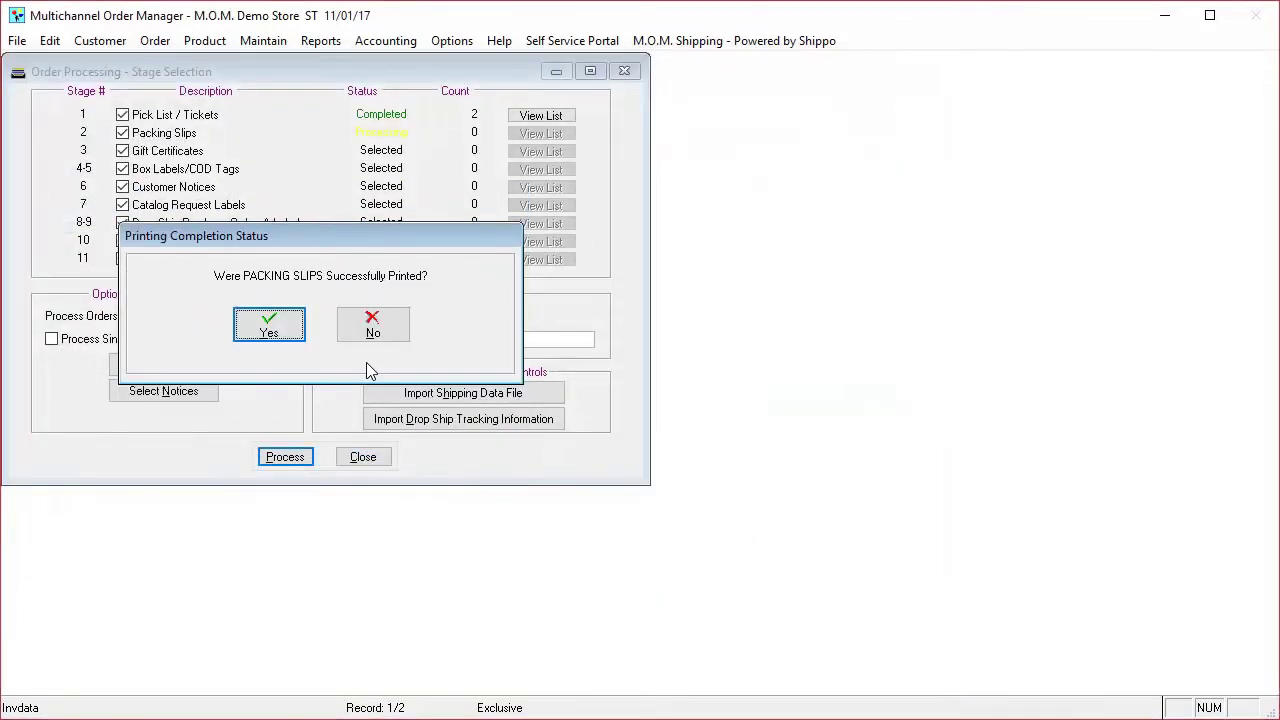
click(266, 336)
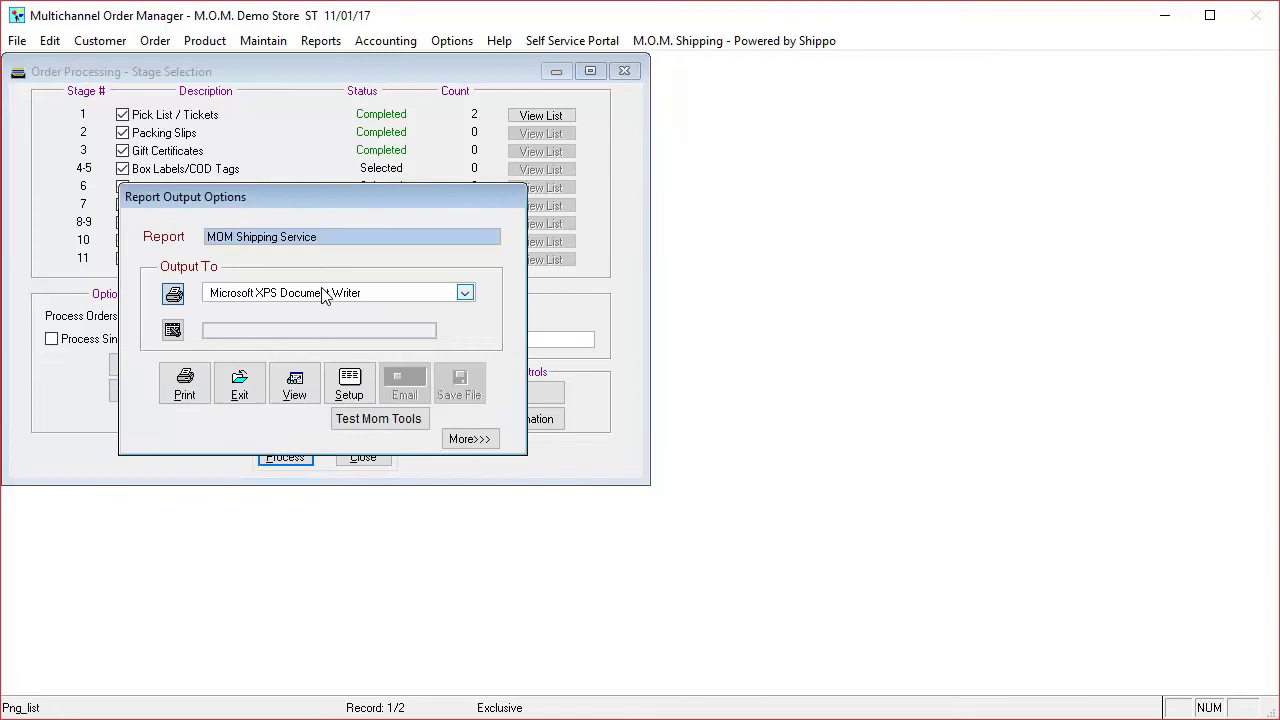
Preview the MOM Shipping Service labels, including the USPS Priority Mail label on the next page, and close the preview.
drag(270, 200, 378, 302)
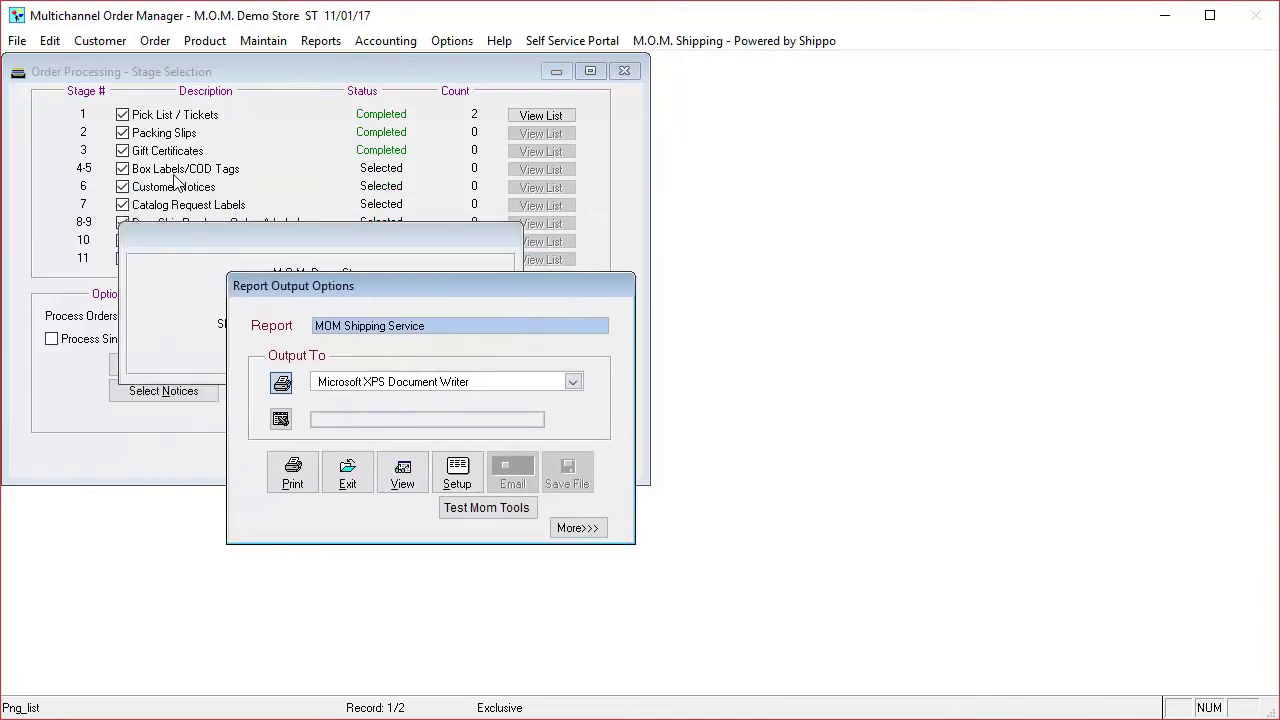
click(403, 468)
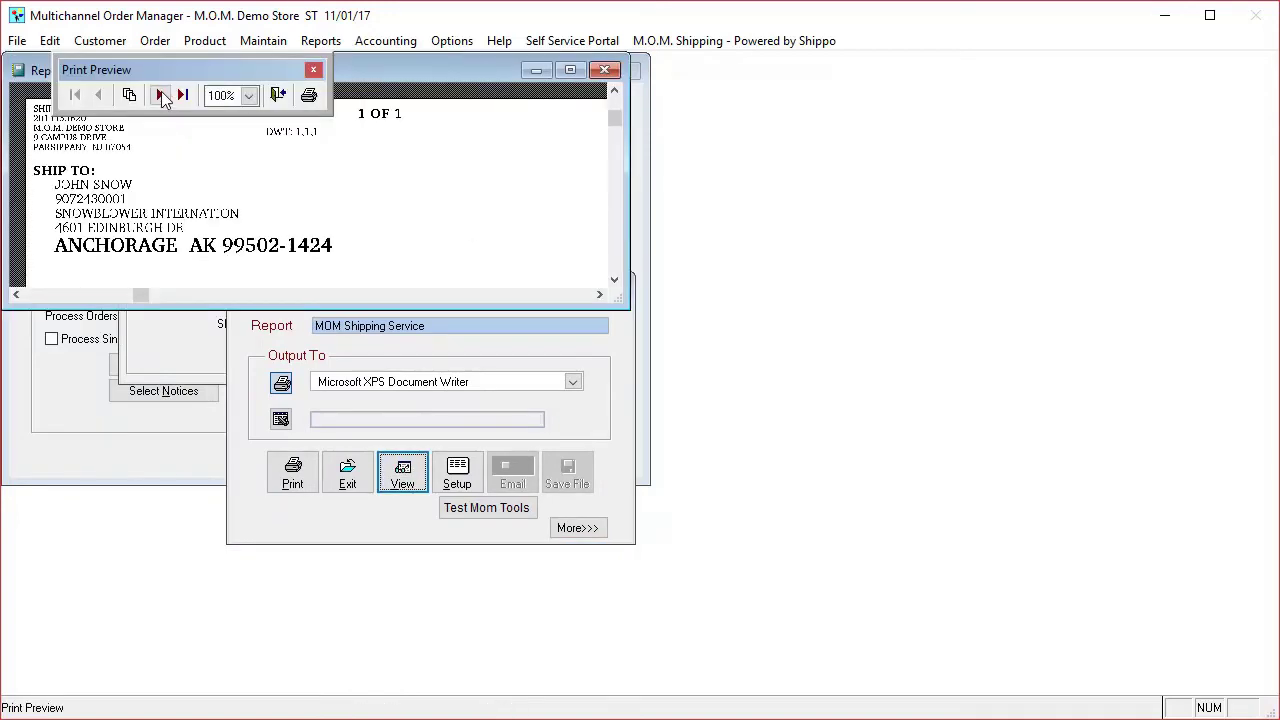
click(160, 95)
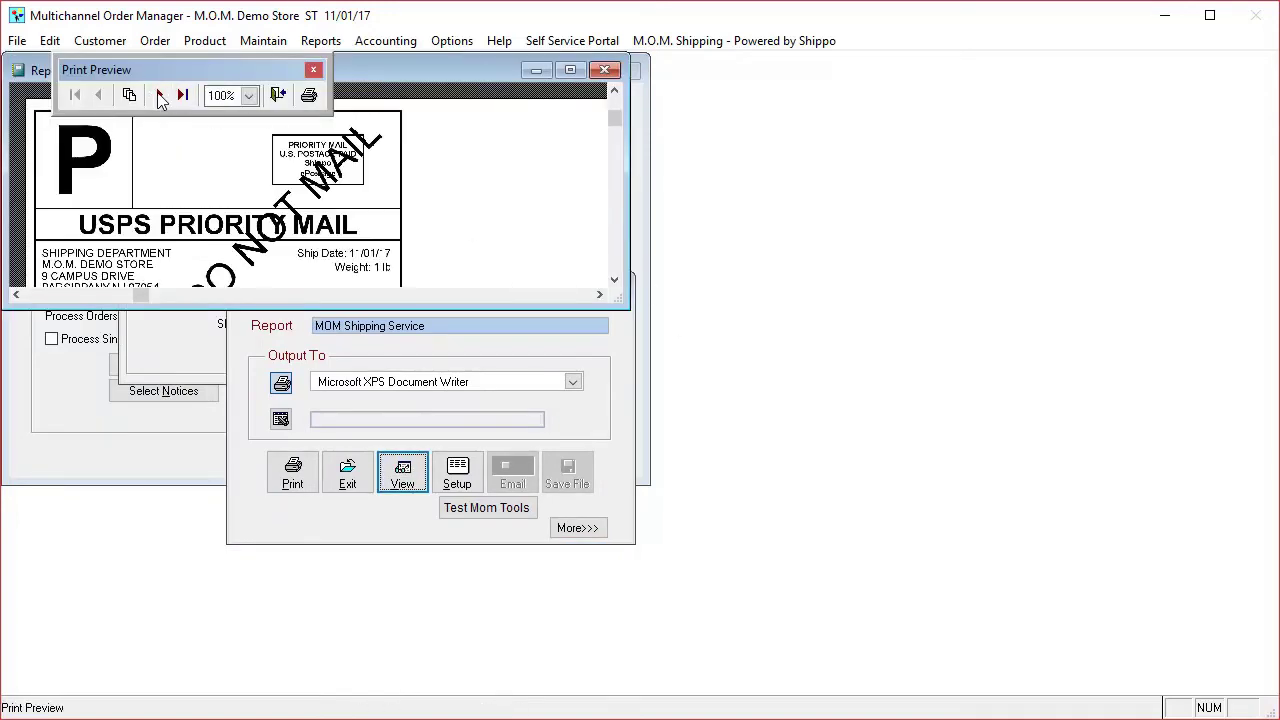
drag(619, 301, 930, 656)
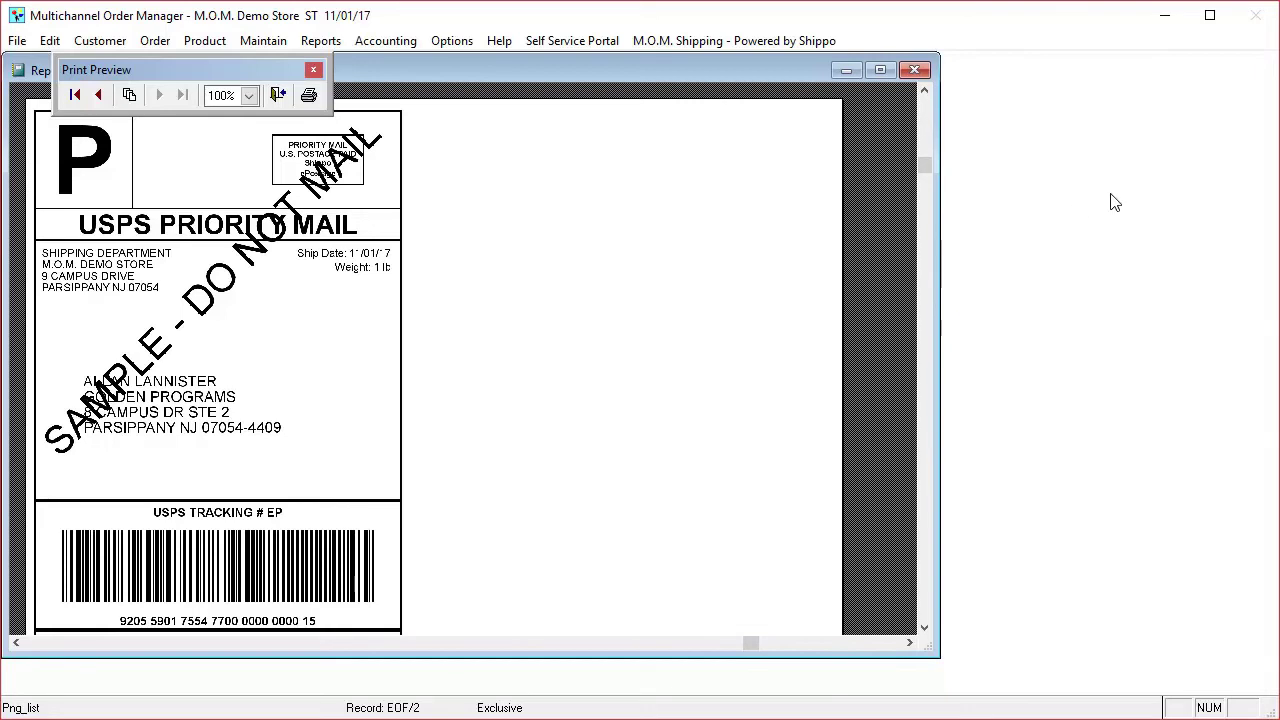
click(922, 71)
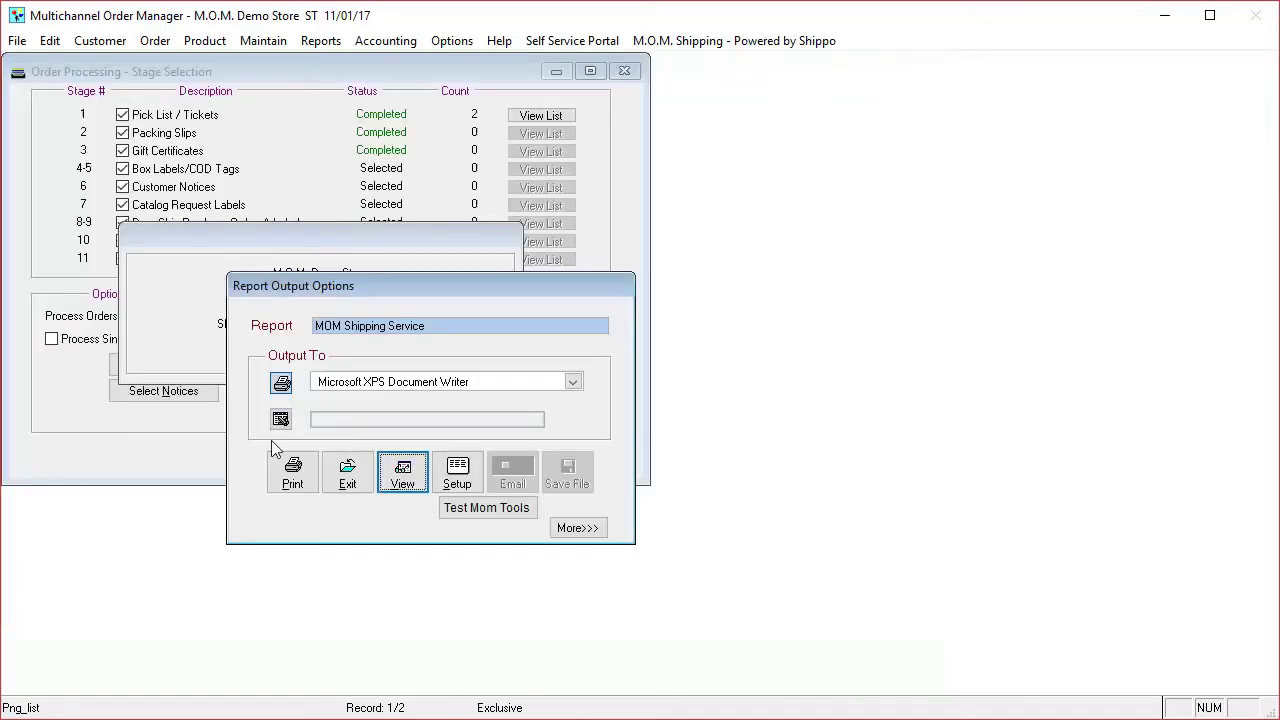
Print the MOM Shipping Service labels, cancel the file save, and mark the Shippo labels as successfully printed.
click(292, 472)
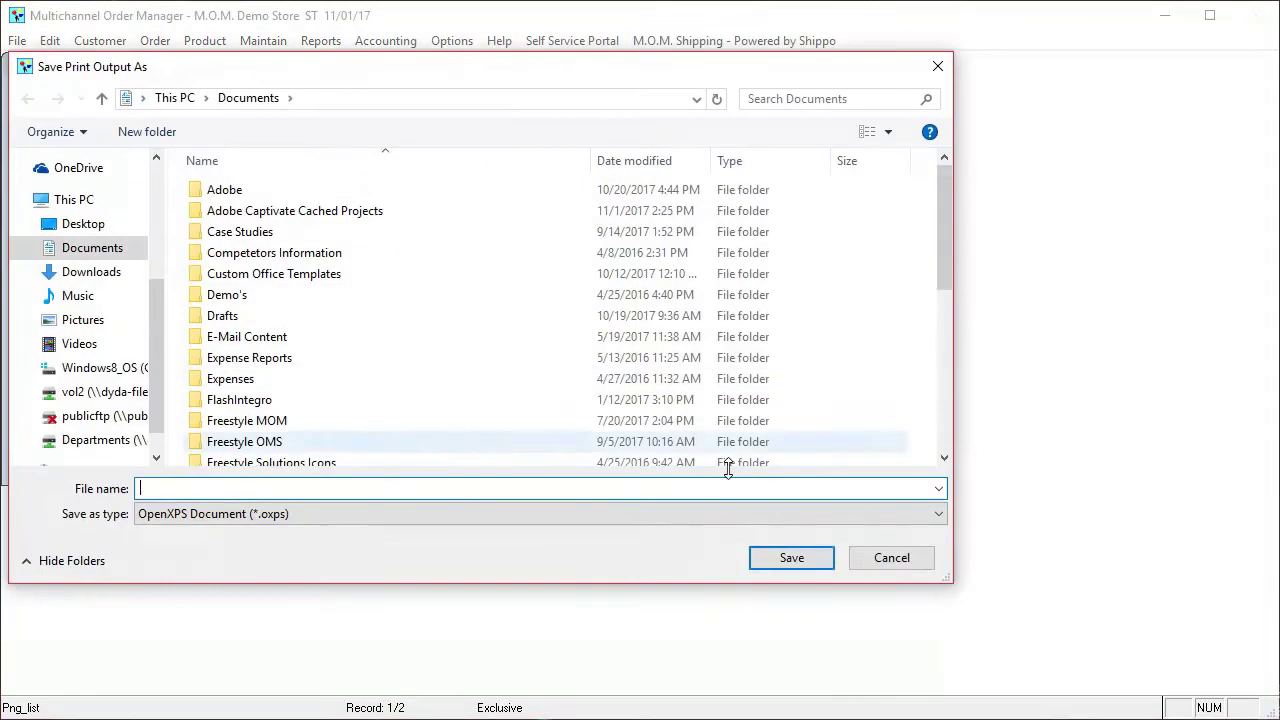
click(918, 557)
click(340, 478)
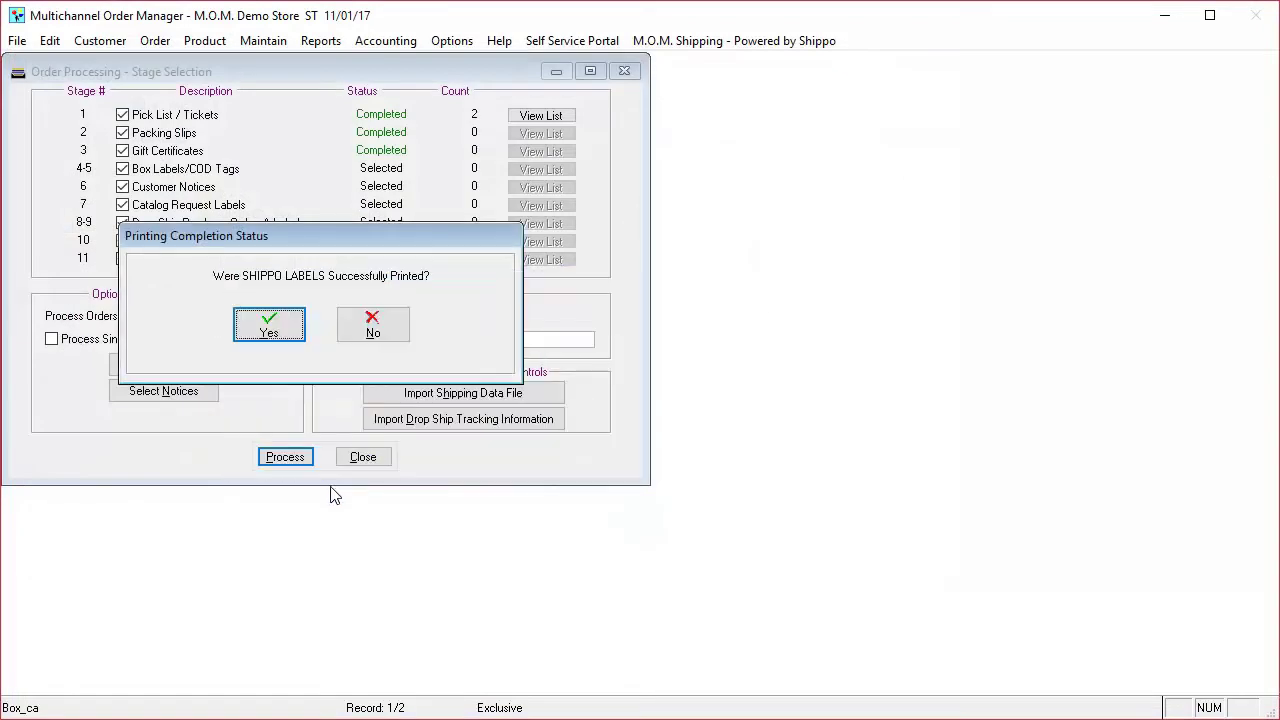
click(282, 323)
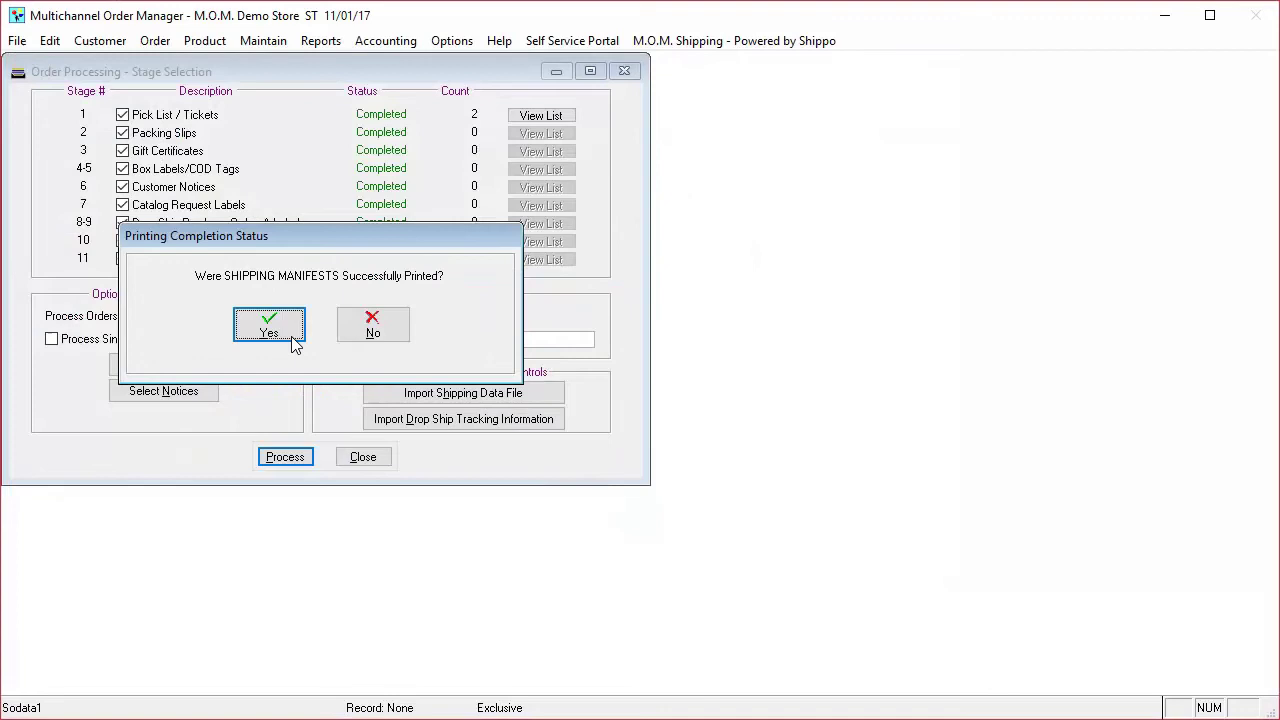
Mark the shipping manifests as successfully printed and close order processing.
drag(382, 248, 429, 288)
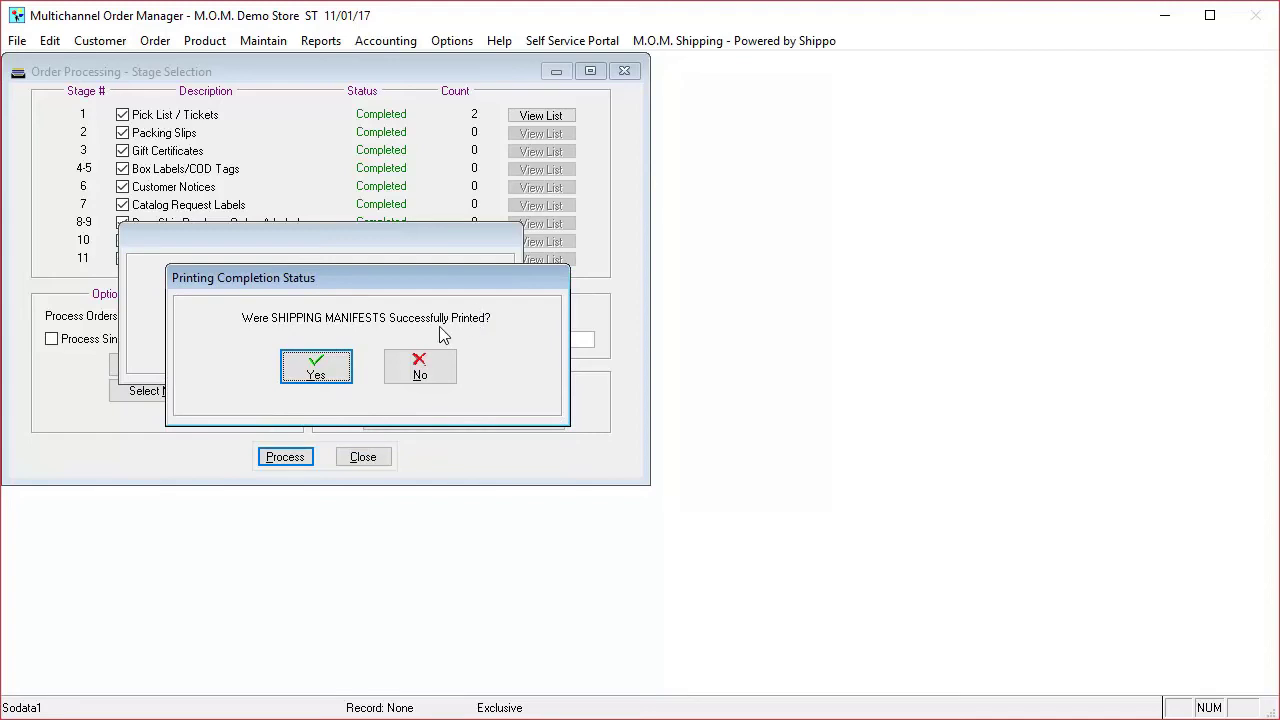
click(316, 372)
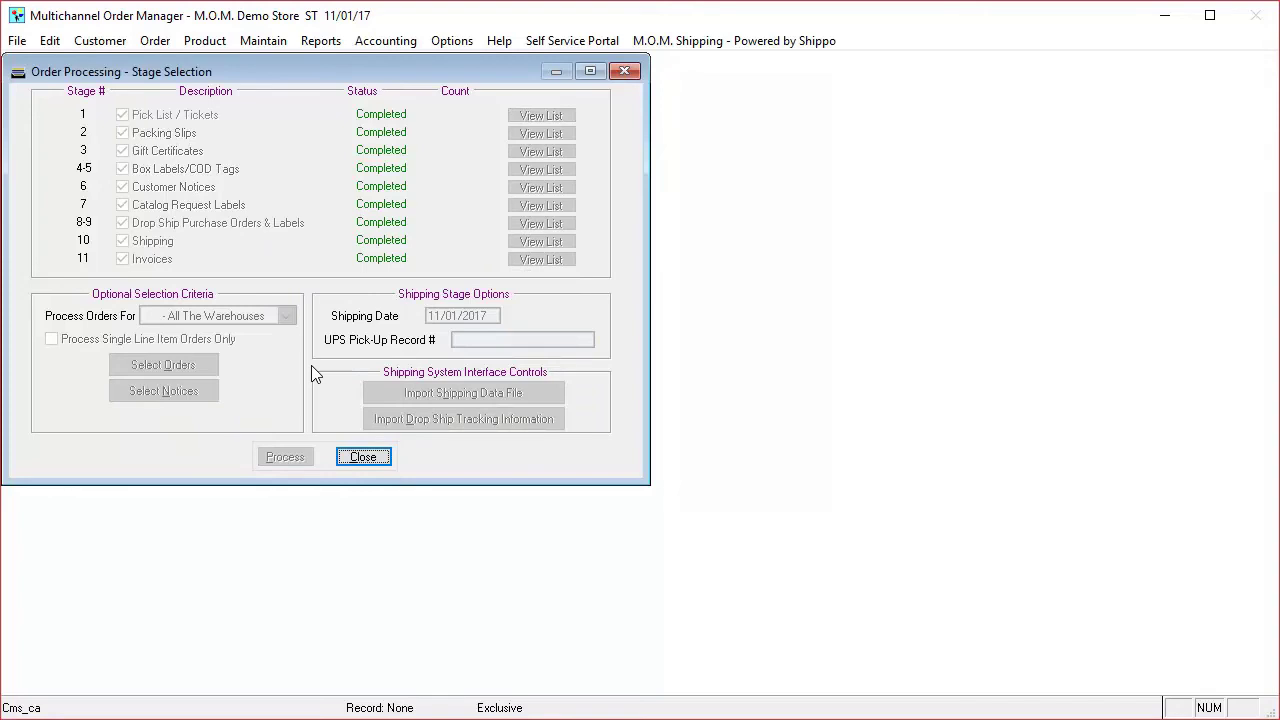
click(364, 456)
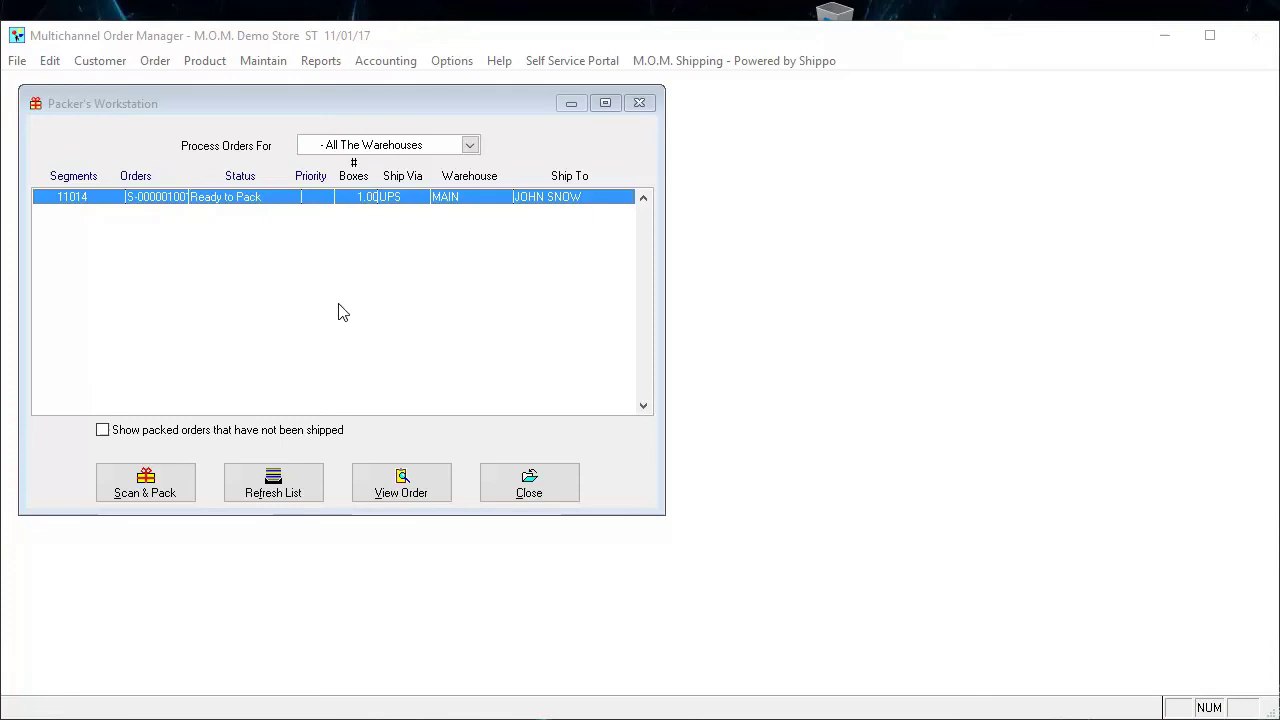
Open the ready-to-pack order in Scan & Pack and preview its packing slip with the integrated UPS label.
click(155, 493)
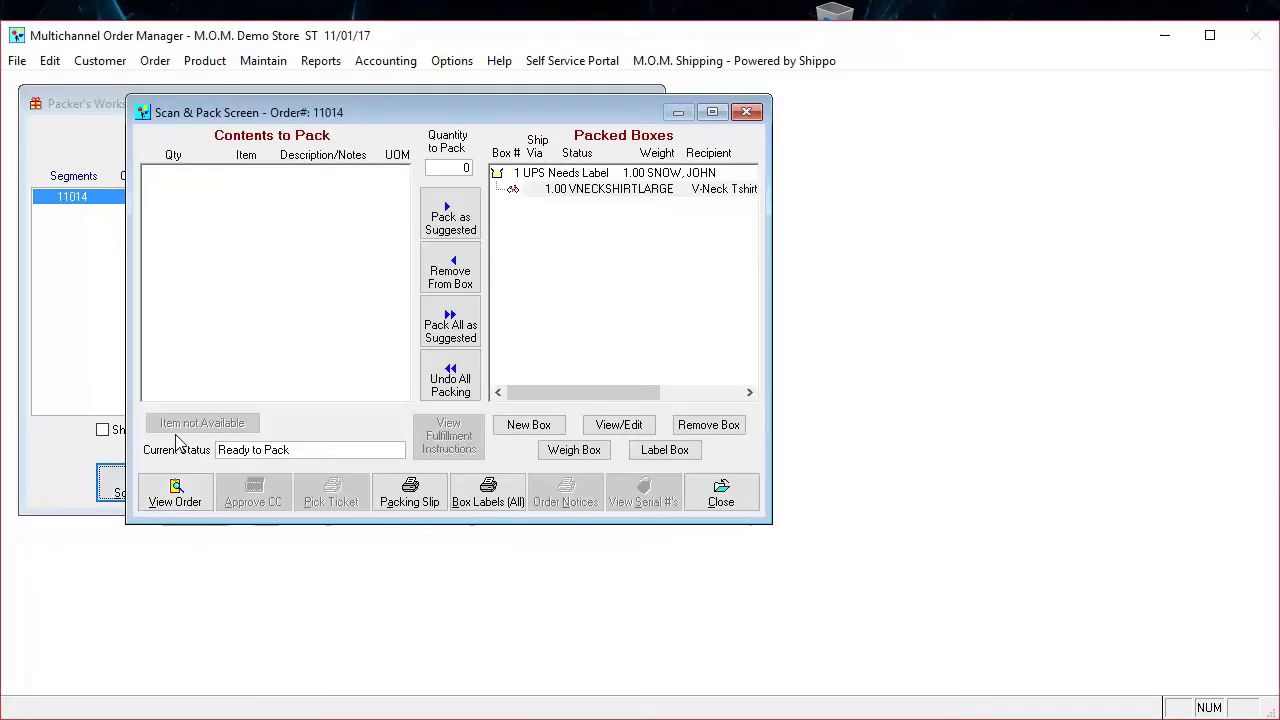
drag(603, 117, 610, 174)
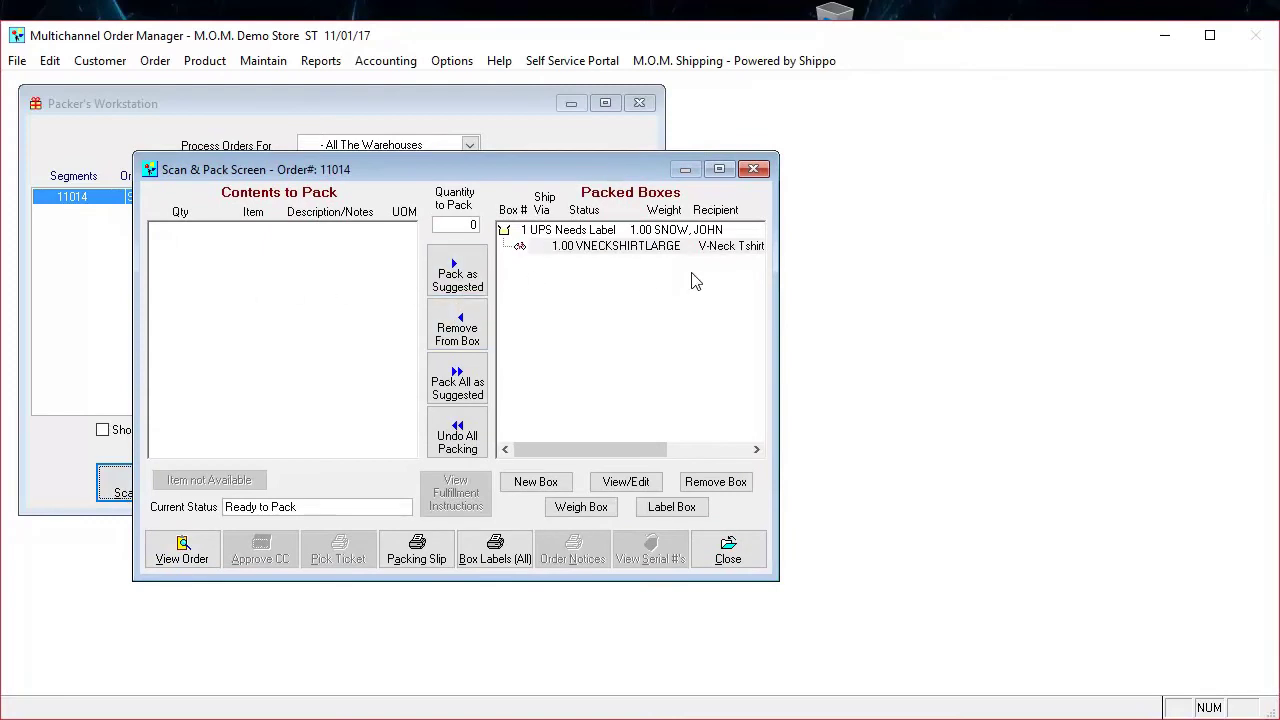
click(417, 566)
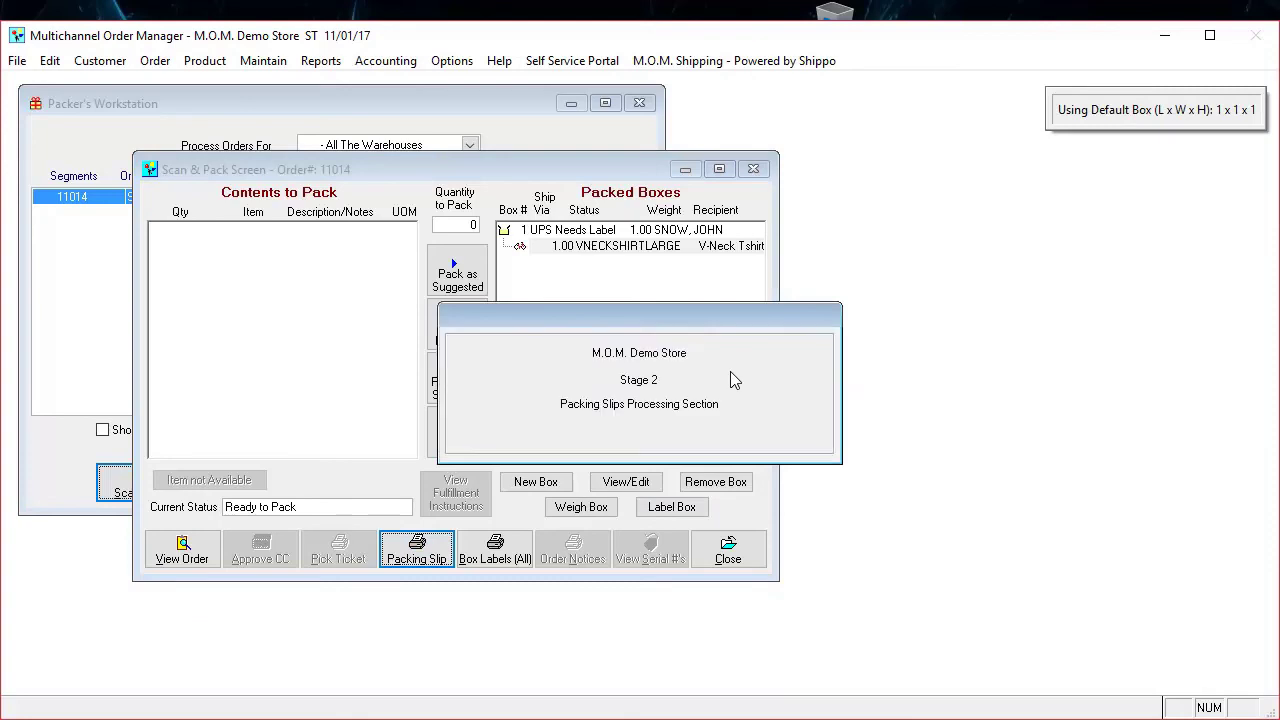
click(618, 464)
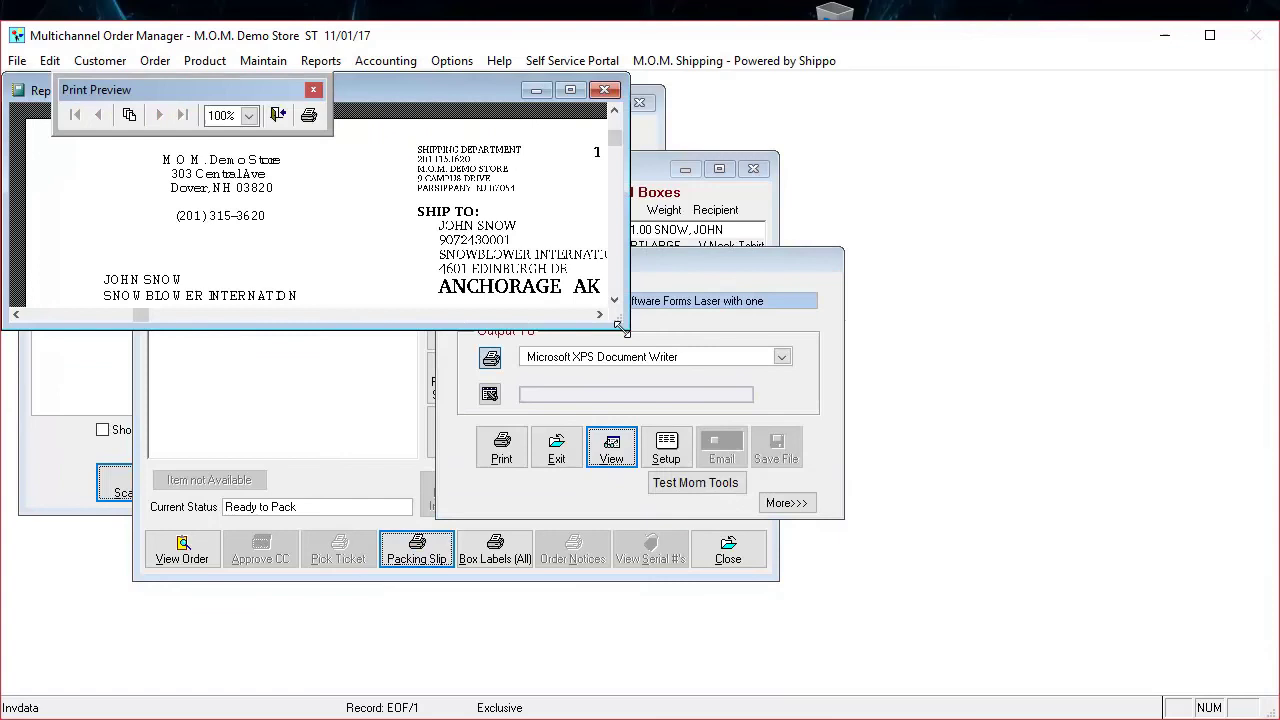
drag(624, 322, 1044, 682)
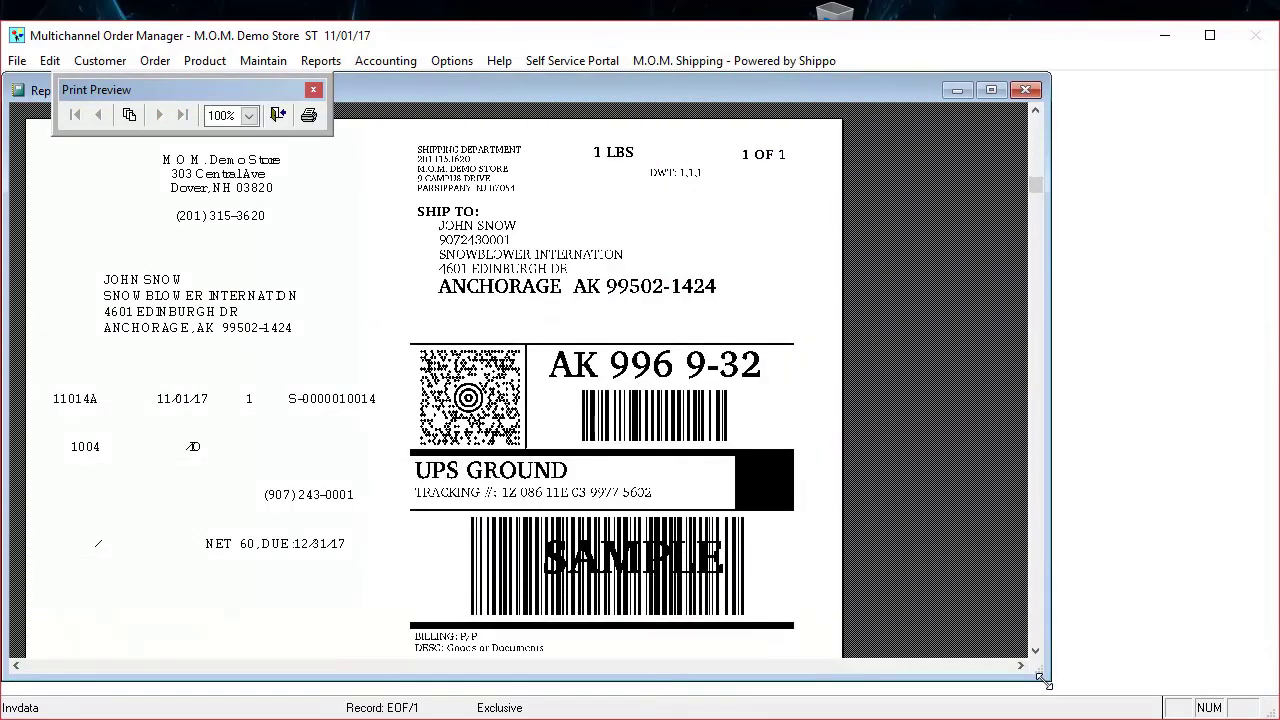
click(1025, 90)
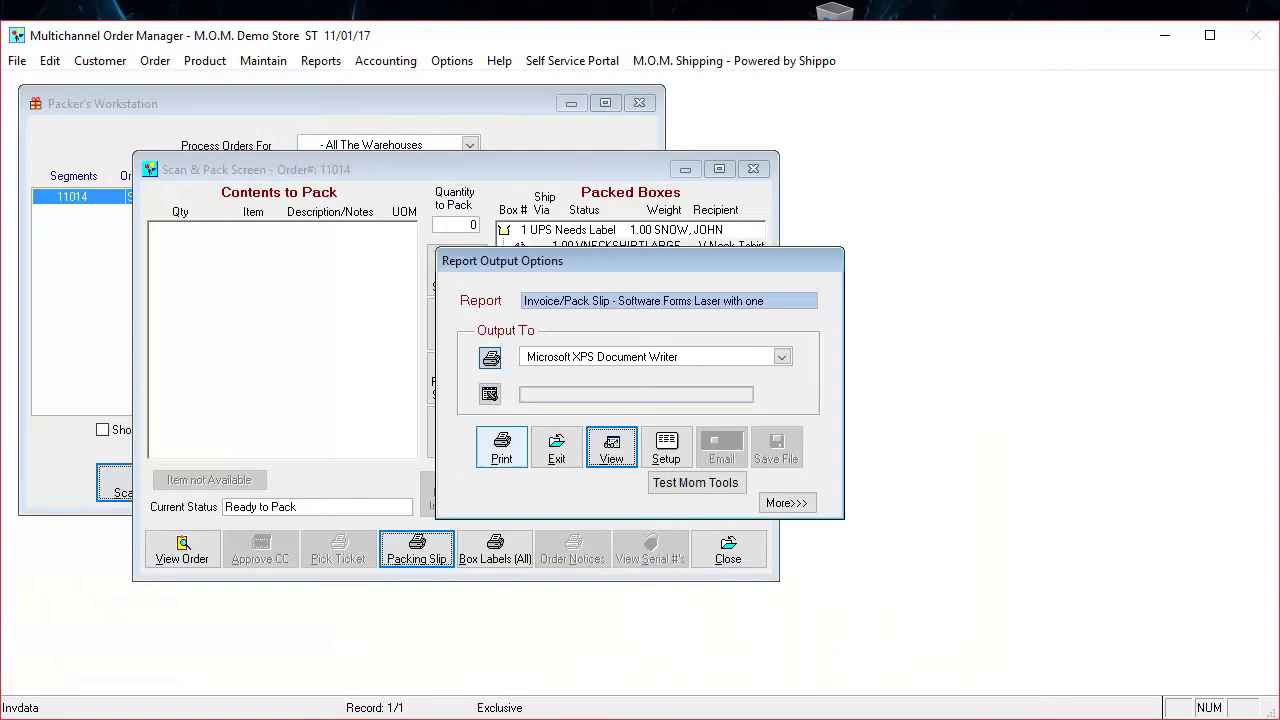
Print the order's packing slip to Microsoft XPS Document Writer, cancel the file save, and exit the report output options.
click(501, 447)
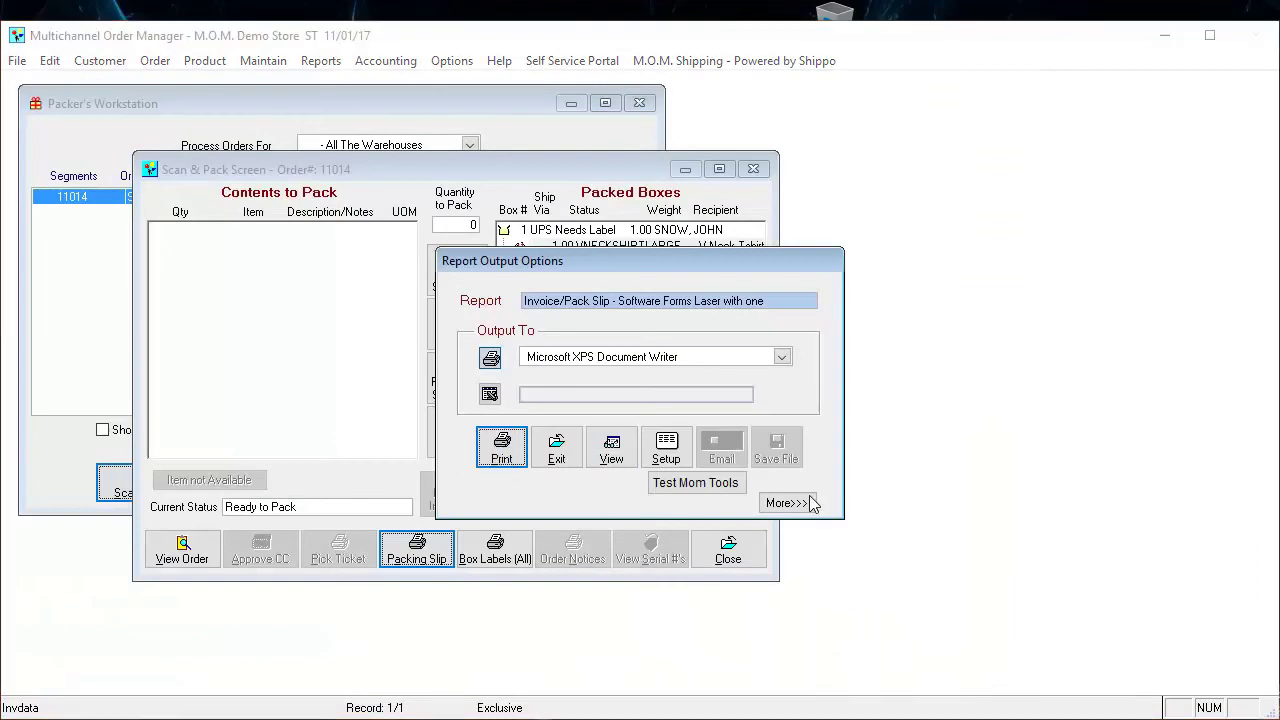
key(Escape)
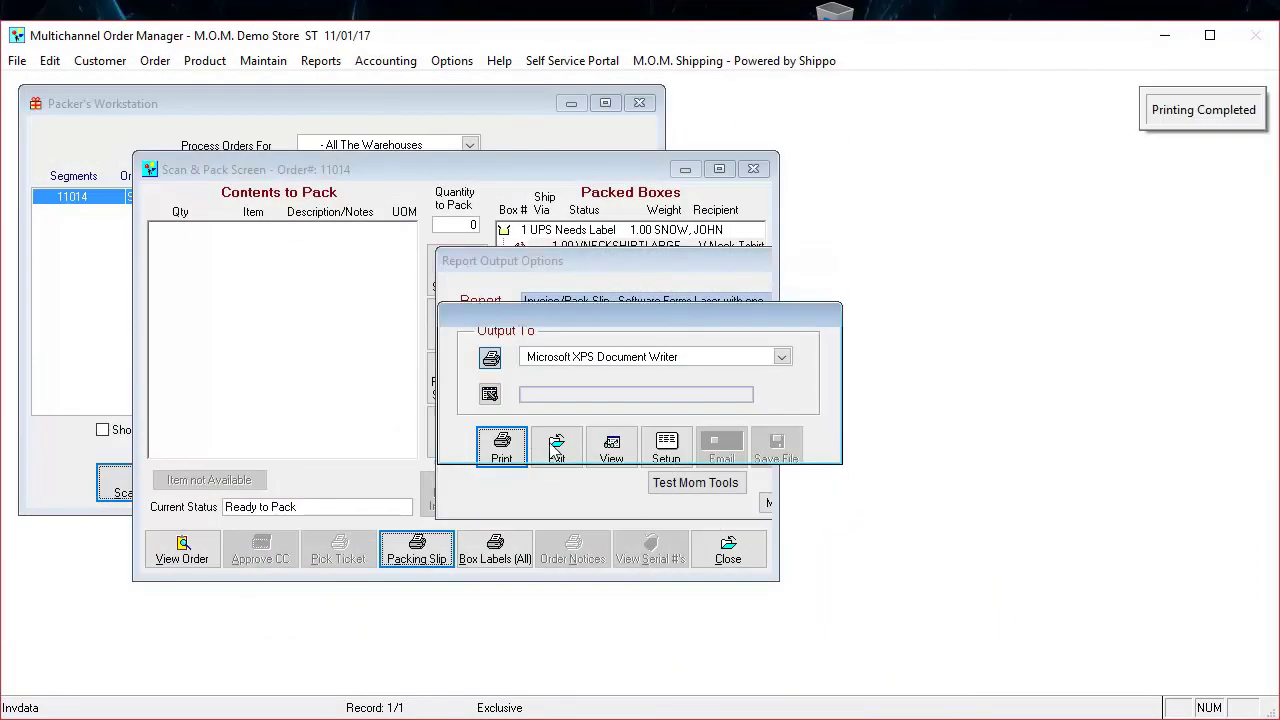
click(562, 450)
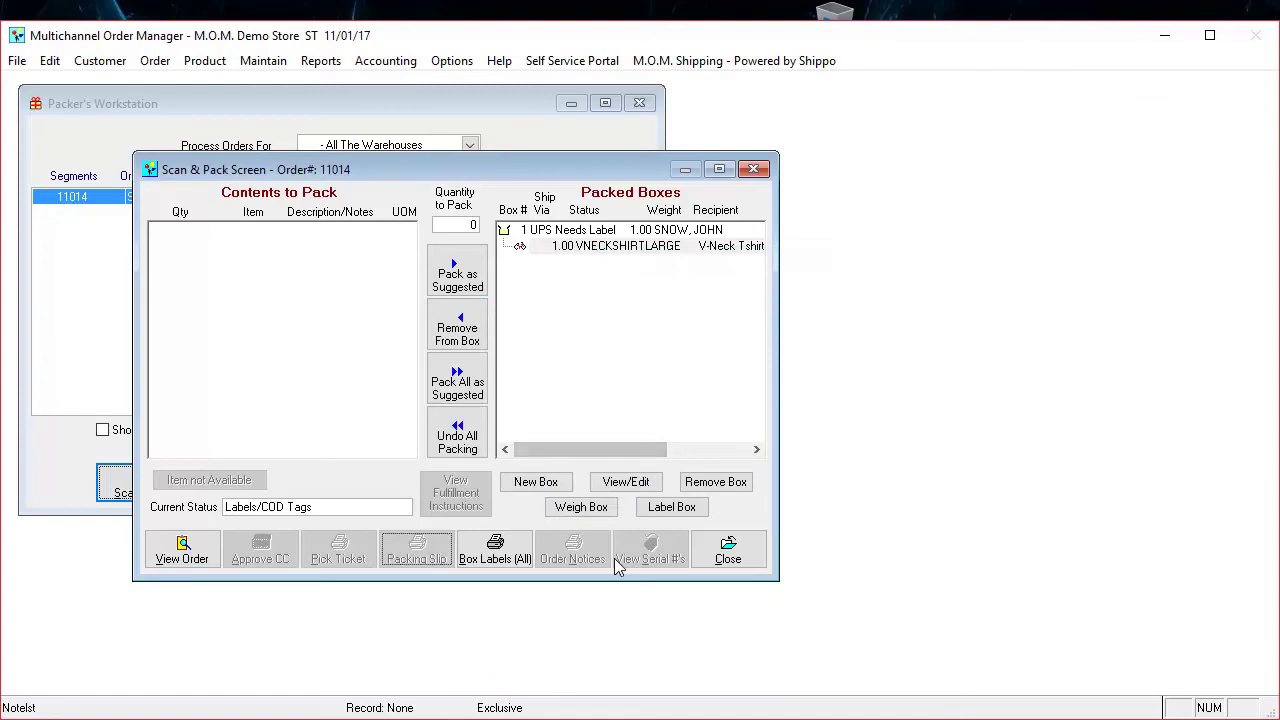
Select the packed UPS box, and close the Scan & Pack screen and the Packer's Workstation.
click(600, 230)
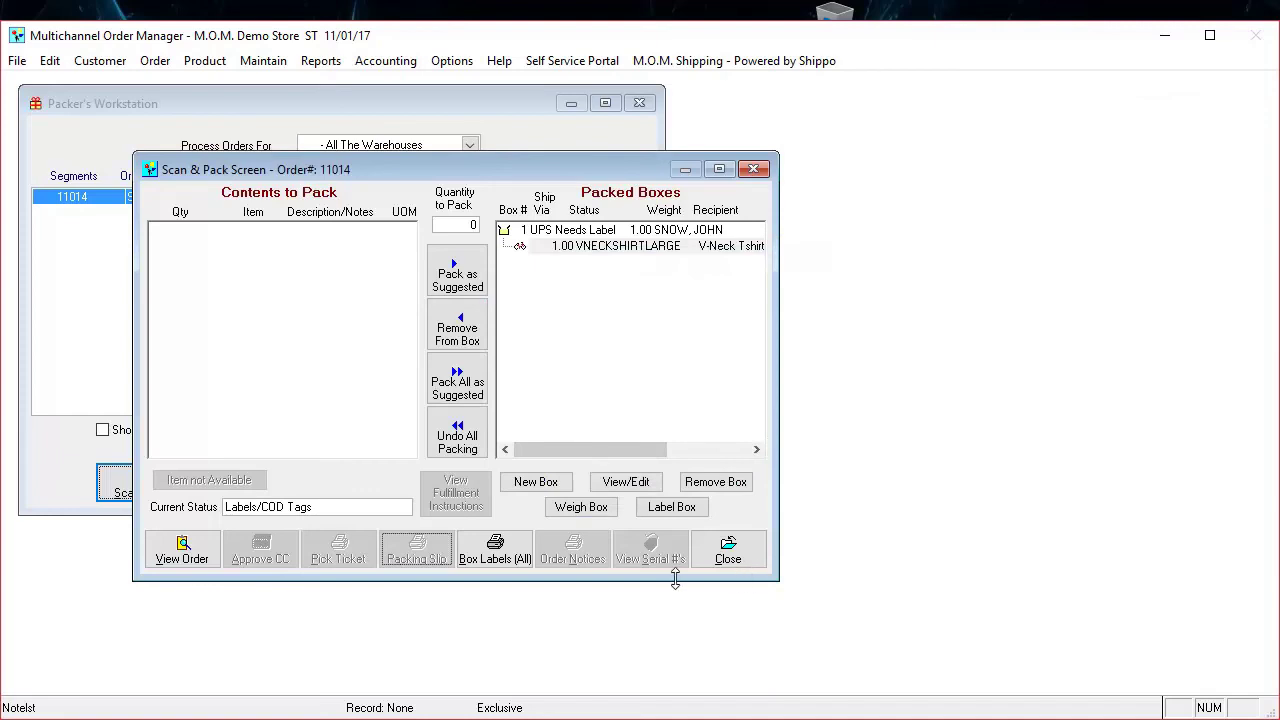
click(730, 552)
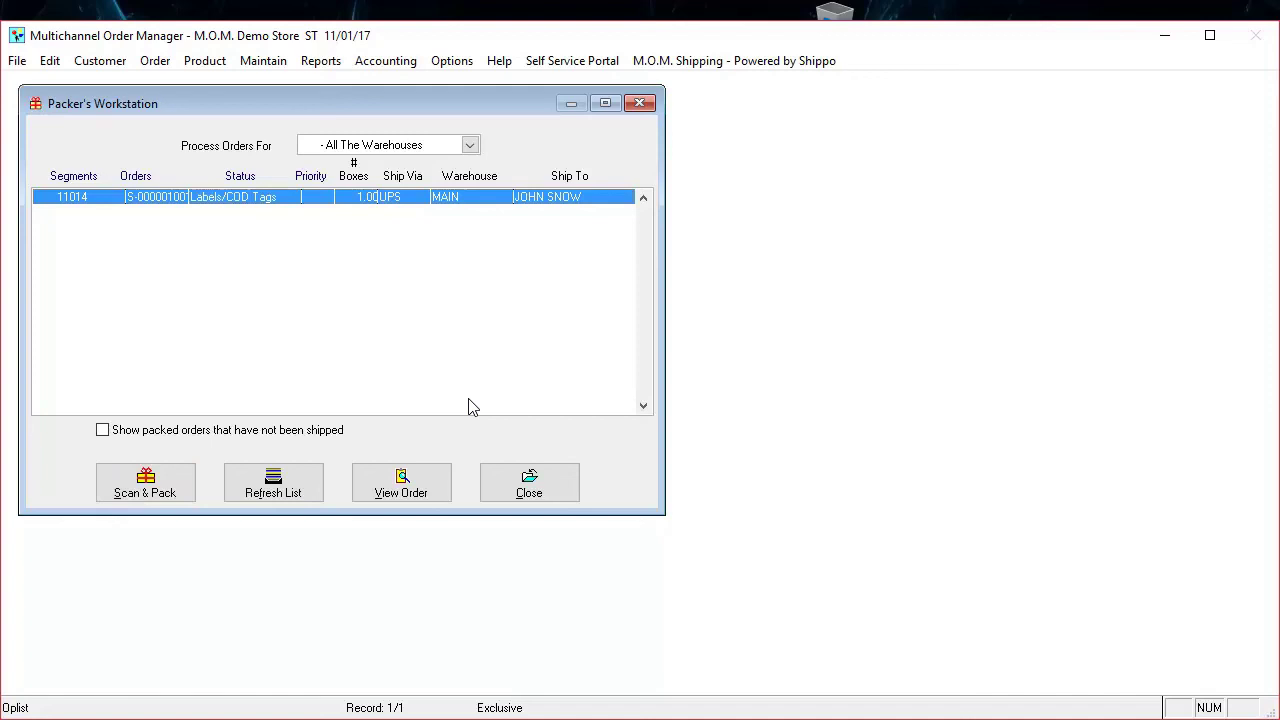
click(561, 494)
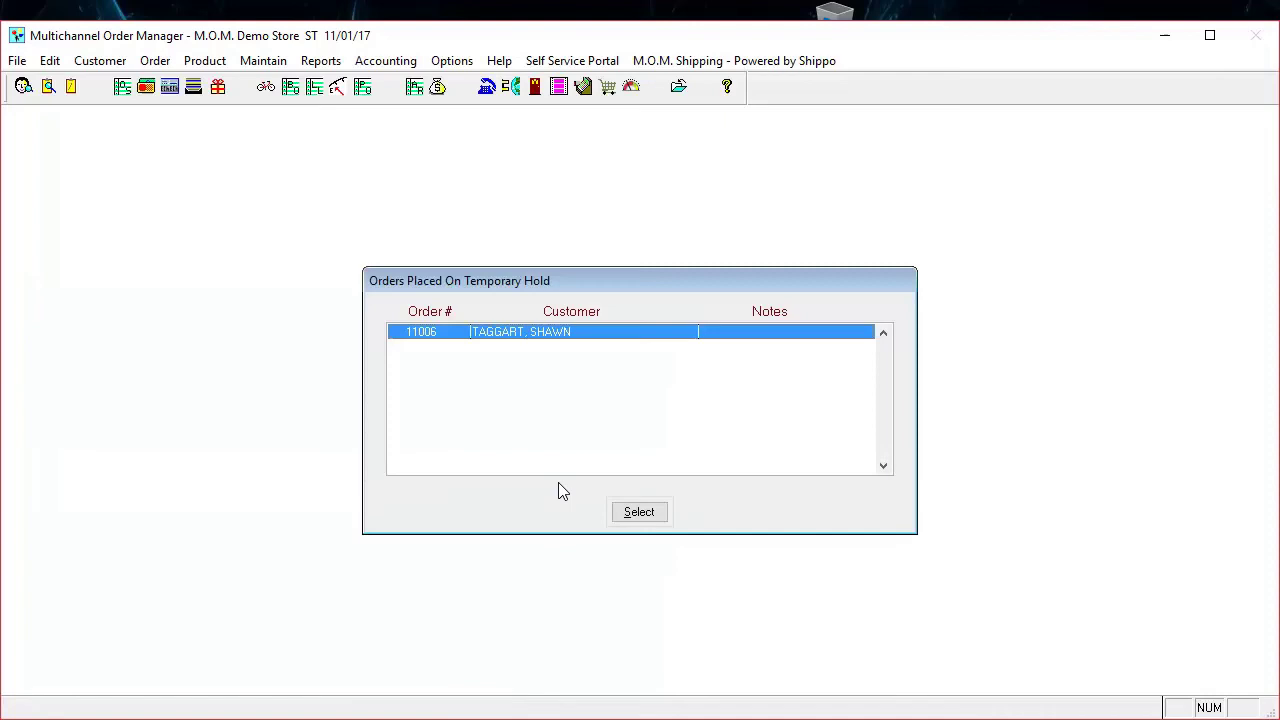